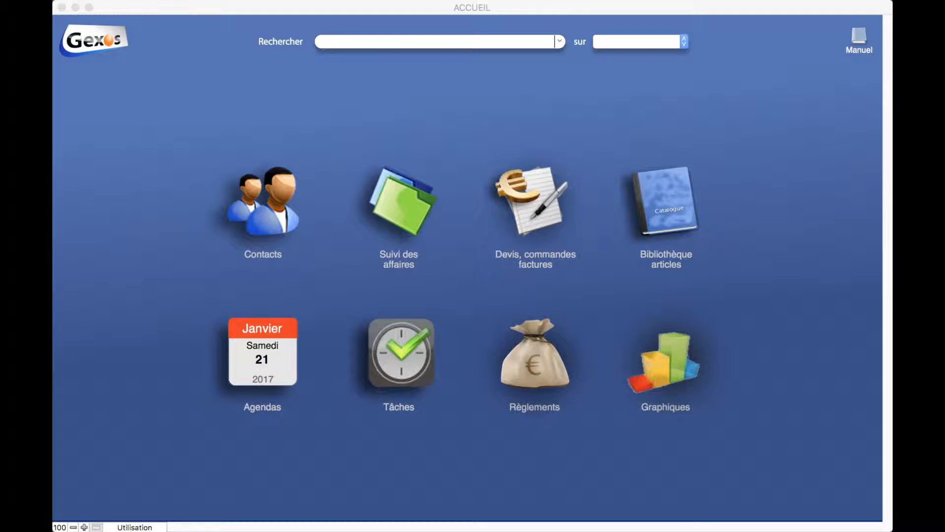
# Step: Search for VOLFONIE from the home screen and display the affaires linked to this contact
pyautogui.write('VOLFONIE')
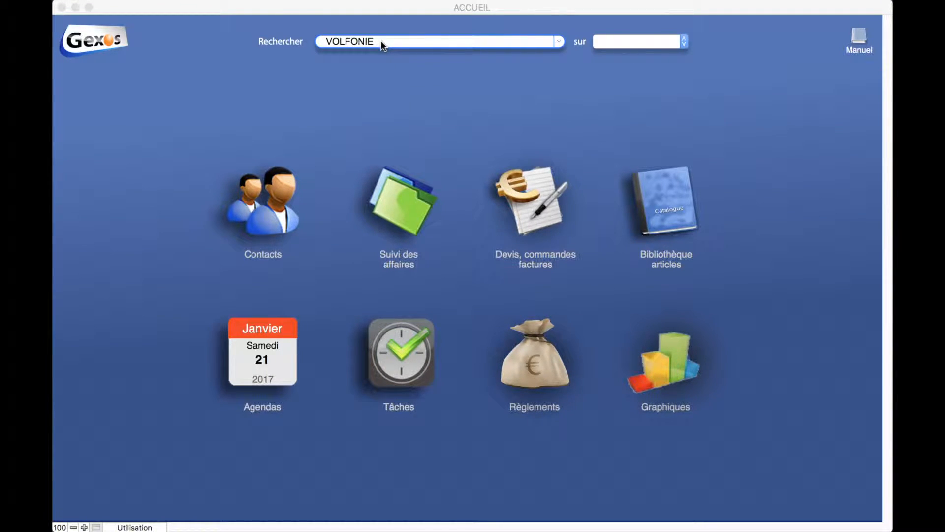
pyautogui.press('Return')
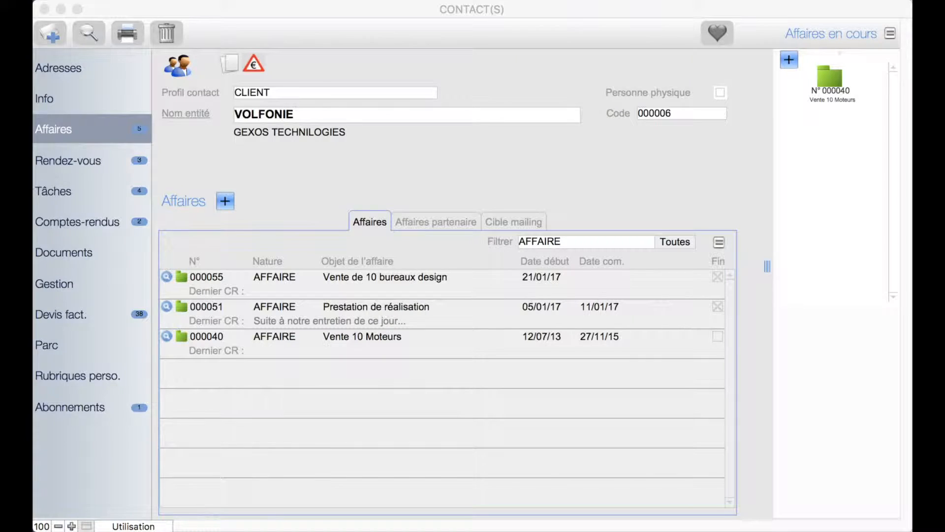
pyautogui.click(84, 124)
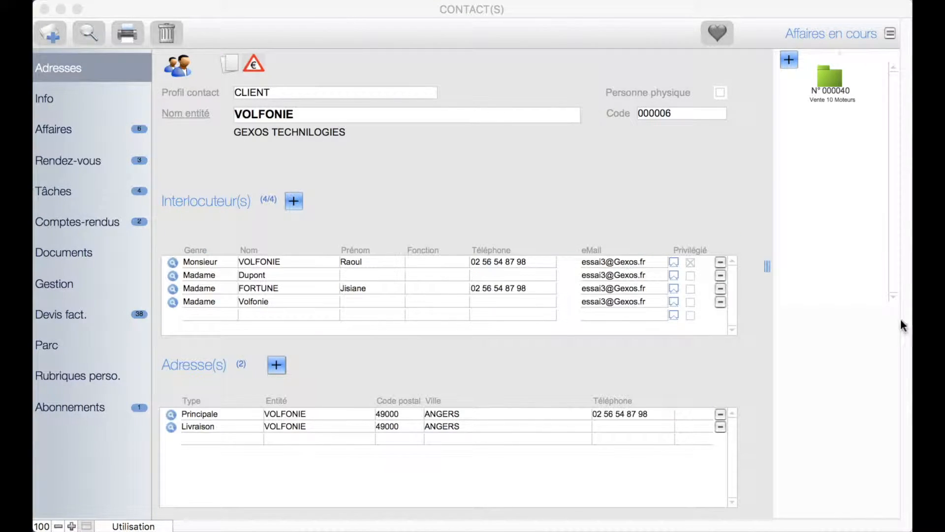
# Step: Create a new affaire for VOLFONIE with the object "Vente de 10 bureaux design" and a description of the desk model F747
pyautogui.click(789, 61)
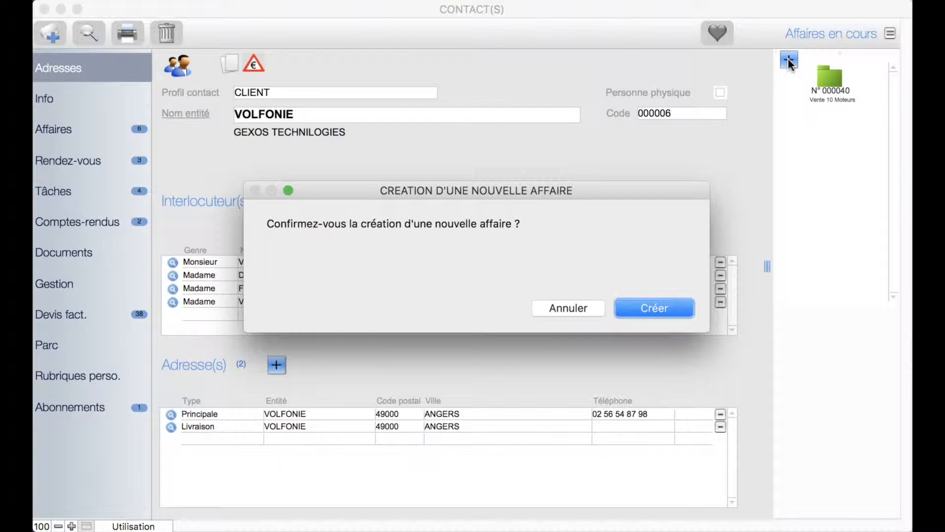
pyautogui.click(650, 308)
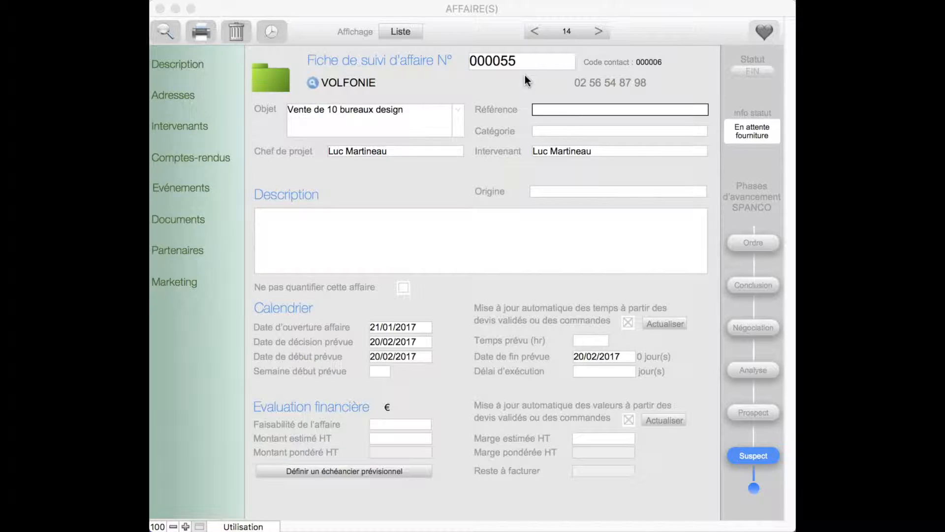
pyautogui.click(514, 60)
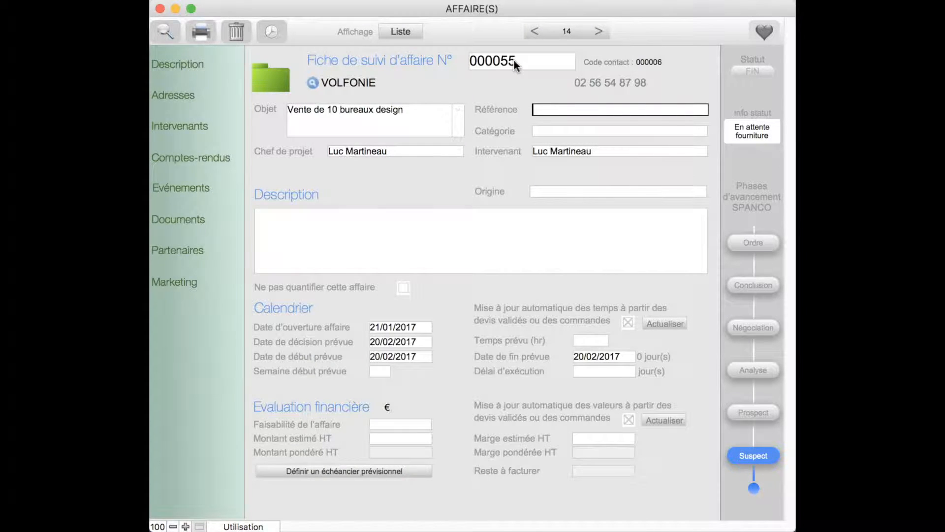
pyautogui.click(514, 61)
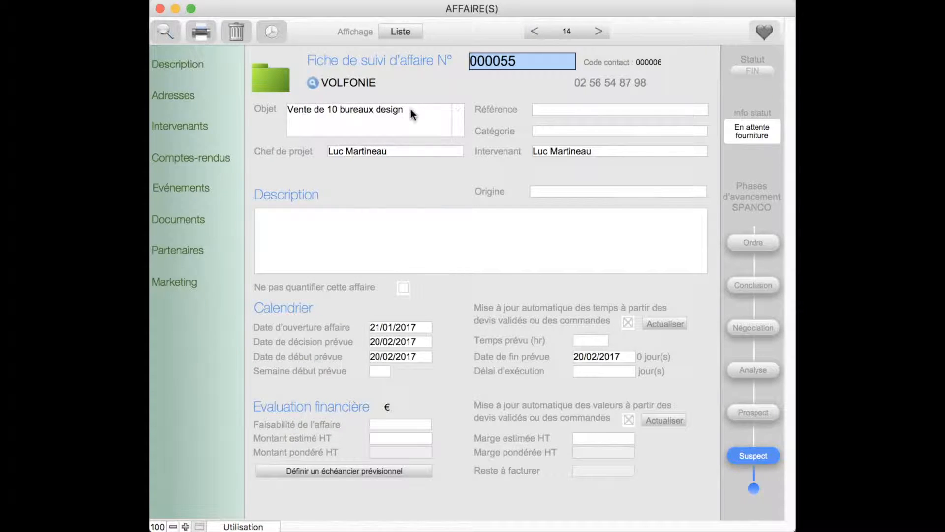
pyautogui.click(331, 125)
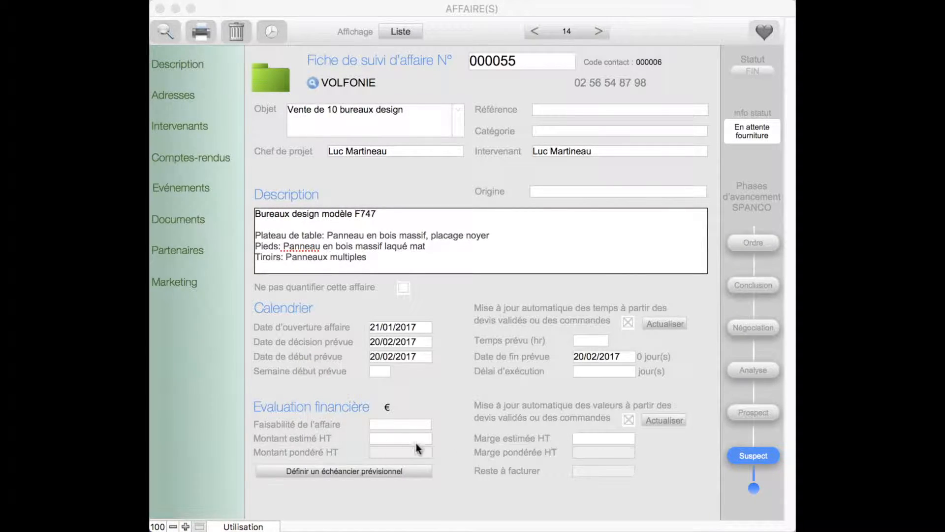
# Step: Open the feasibility entry in the affaire's financial evaluation
pyautogui.click(392, 423)
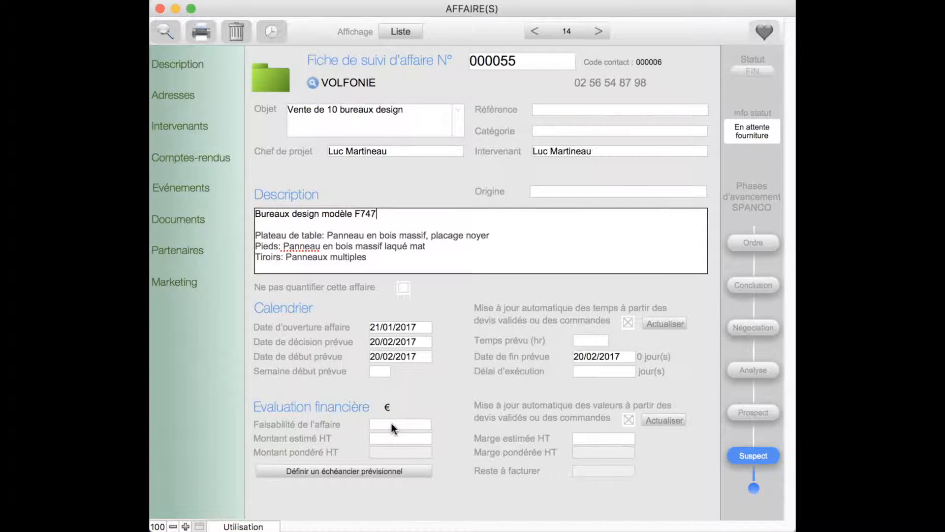
pyautogui.click(391, 423)
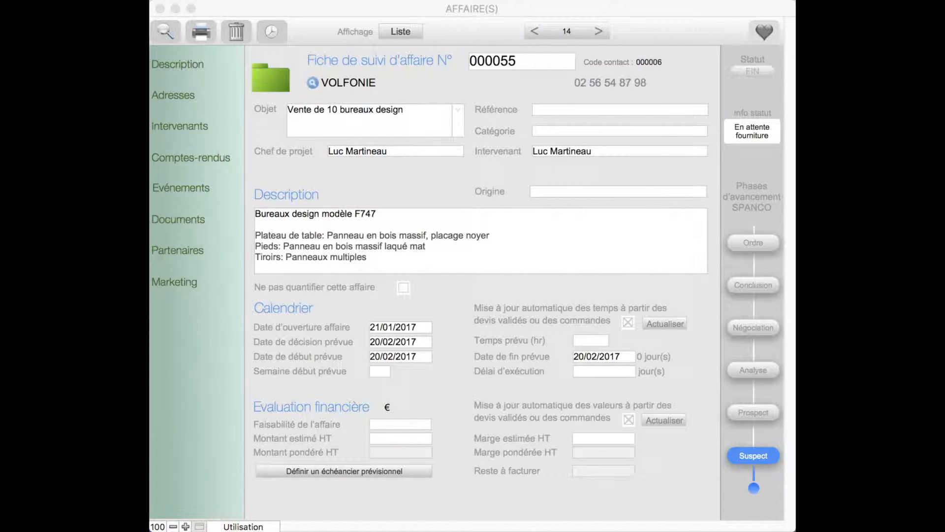
# Step: Advance the affaire through the SPANCO phases Prospect, Analyse, Négociation, Conclusion and Ordre, and set its status to FIN
pyautogui.click(753, 413)
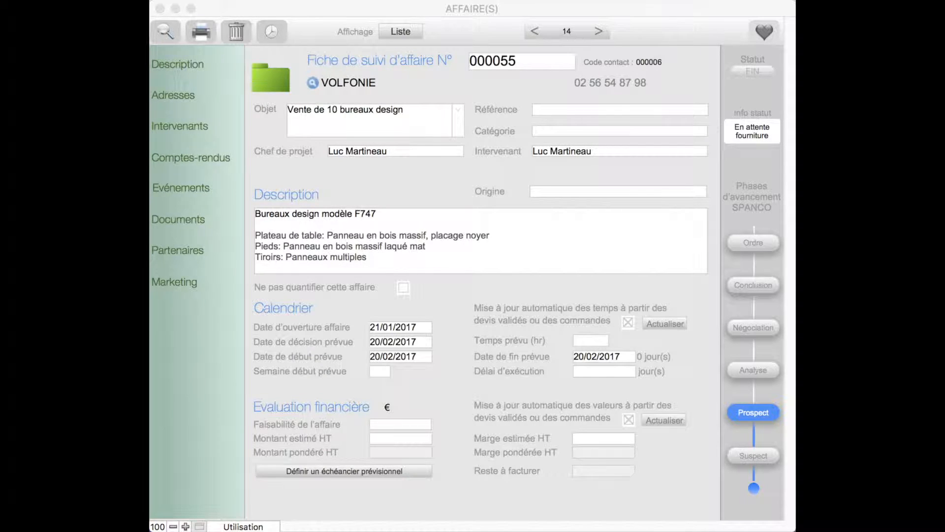
pyautogui.click(754, 370)
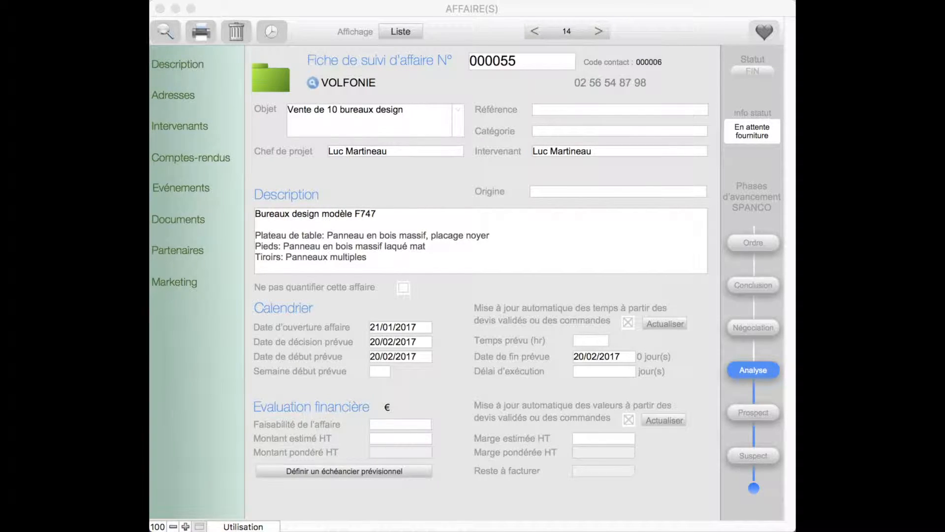
pyautogui.click(754, 328)
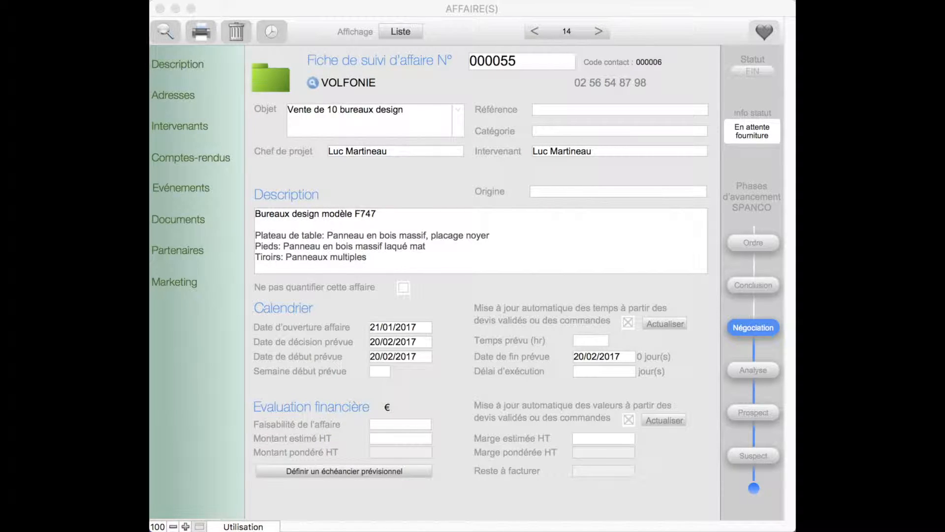
pyautogui.click(753, 285)
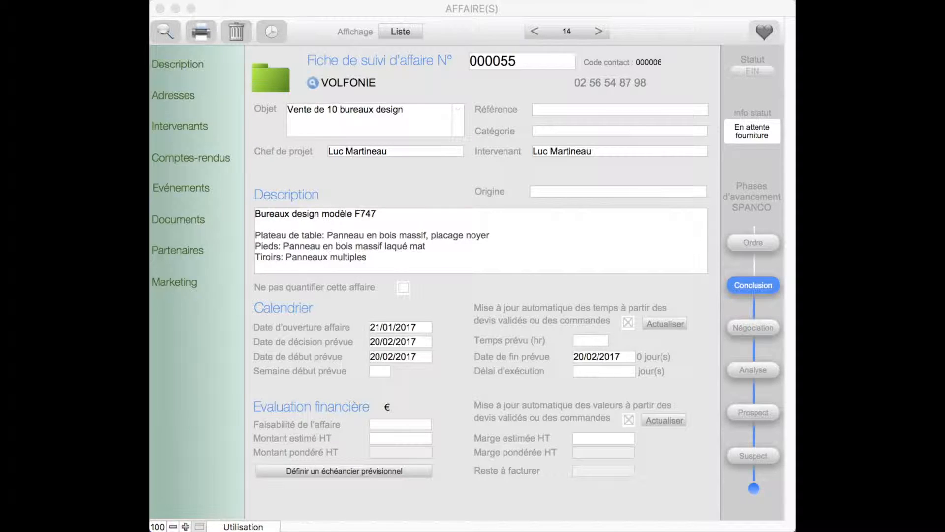
pyautogui.click(753, 243)
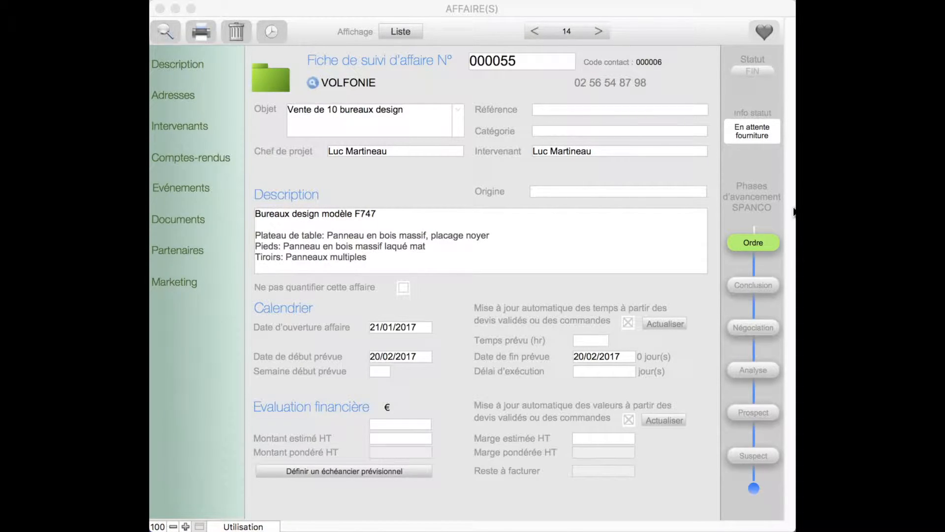
pyautogui.click(748, 69)
pyautogui.click(749, 71)
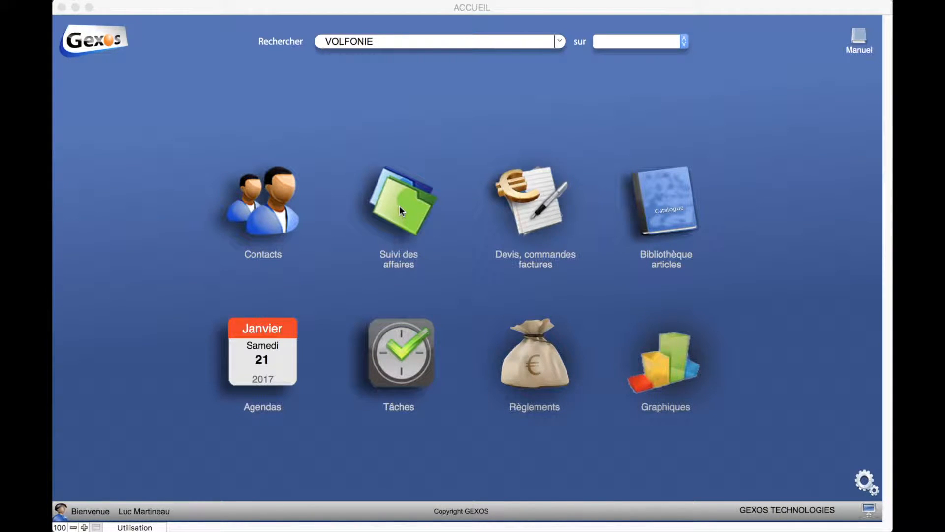
# Step: Open the affaires tracking dashboard and filter the SPANCO affaires by the phases S, P, A, C and O
pyautogui.click(399, 207)
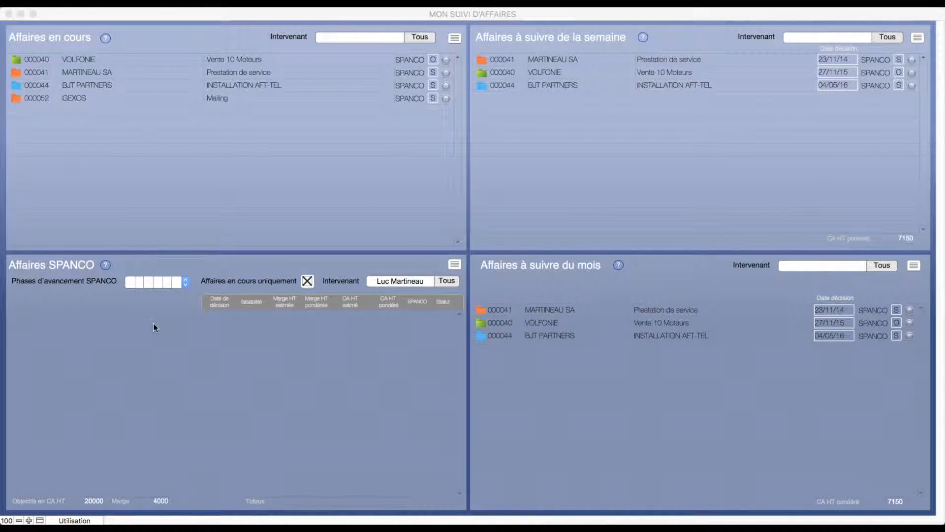
pyautogui.click(133, 284)
pyautogui.click(129, 282)
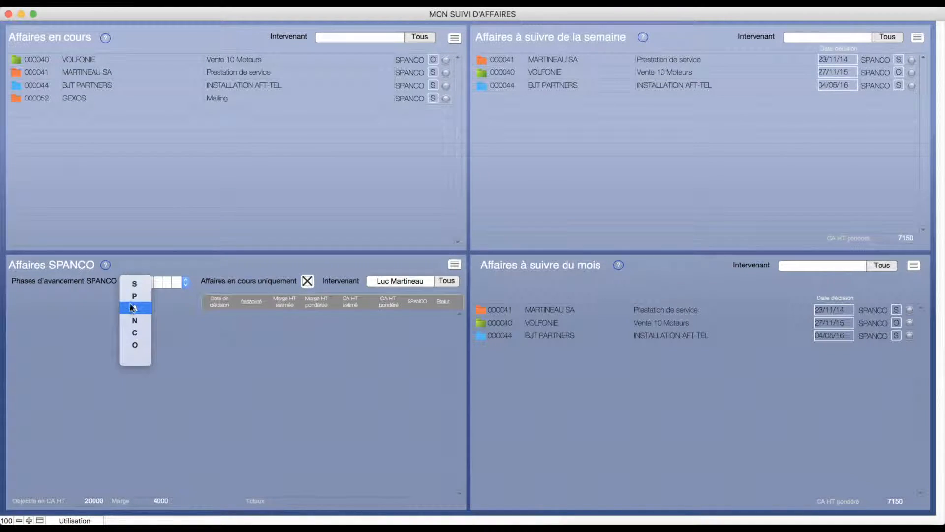
pyautogui.click(131, 285)
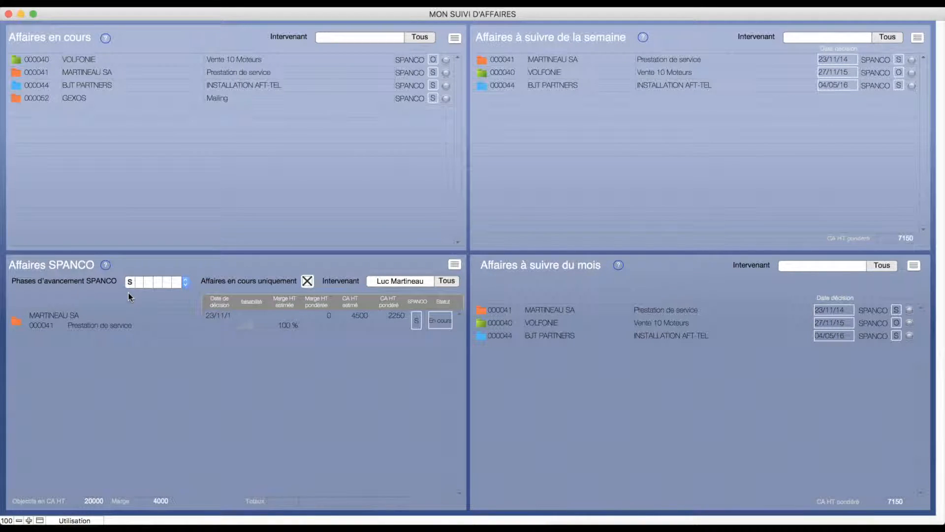
pyautogui.click(137, 282)
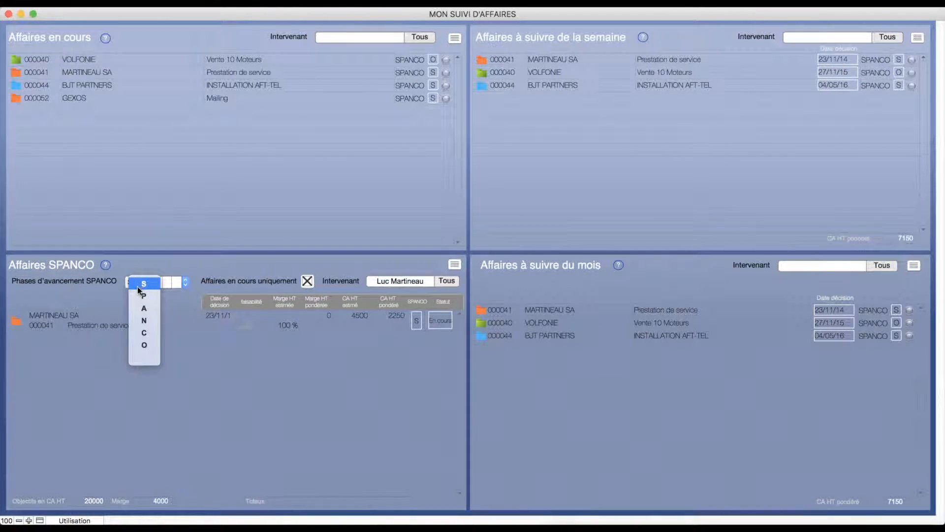
pyautogui.click(138, 296)
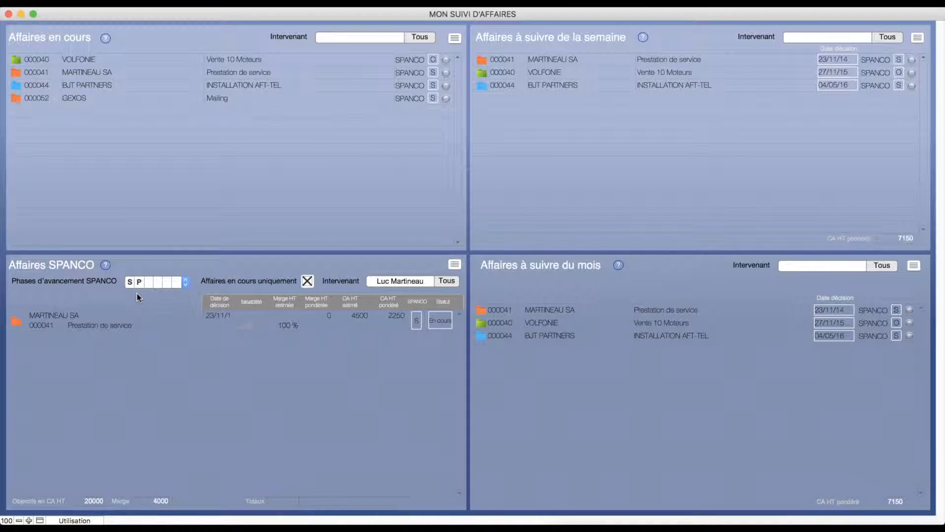
pyautogui.click(149, 284)
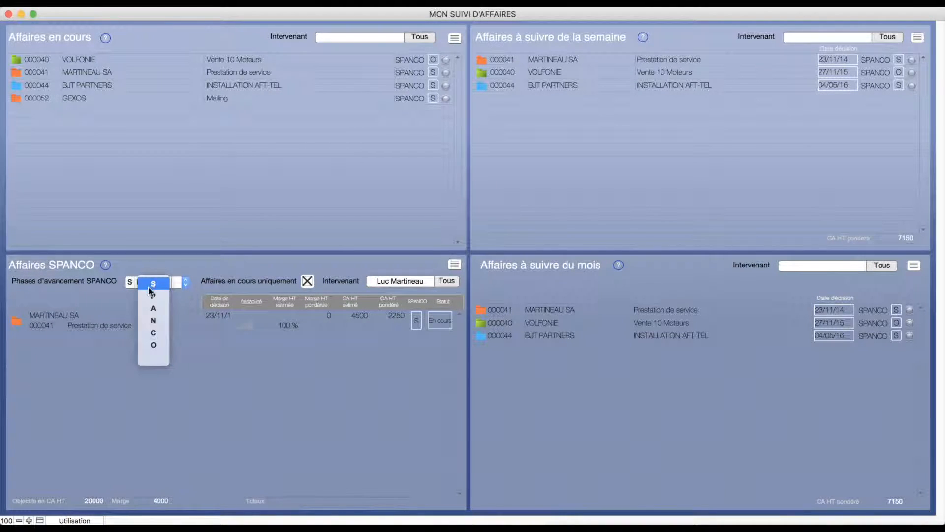
pyautogui.click(153, 308)
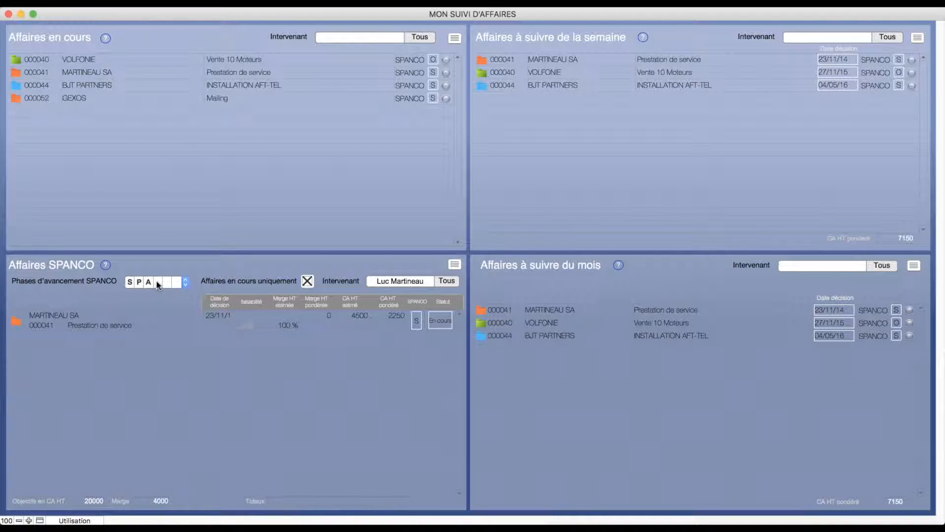
pyautogui.click(157, 282)
pyautogui.click(162, 333)
pyautogui.click(167, 282)
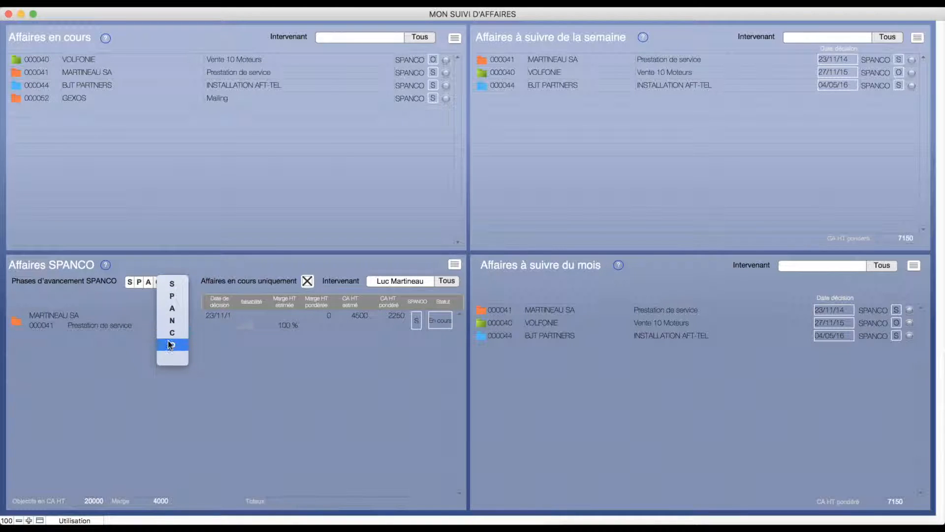
pyautogui.click(170, 347)
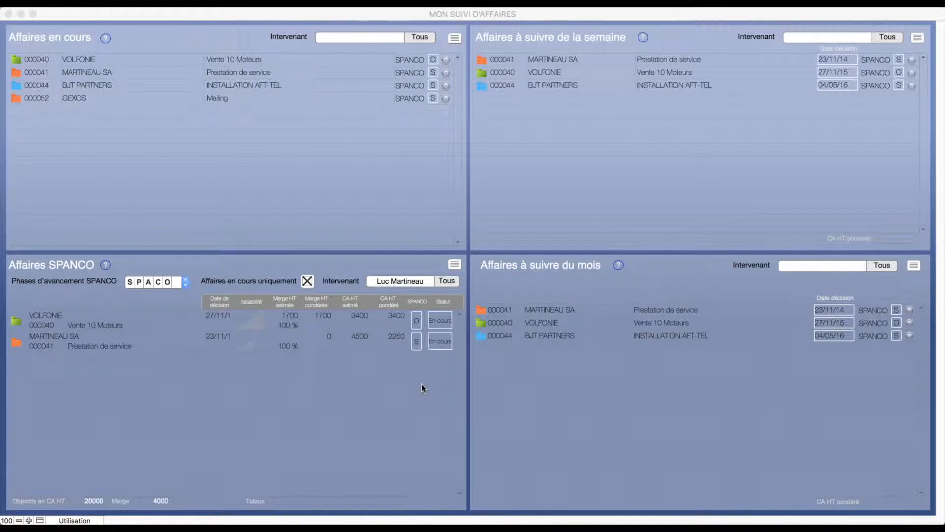
# Step: Display the SPANCO phase choices for VOLFONIE's "Vente 10 Moteurs" affaire and open its record from the SPANCO list
pyautogui.click(416, 321)
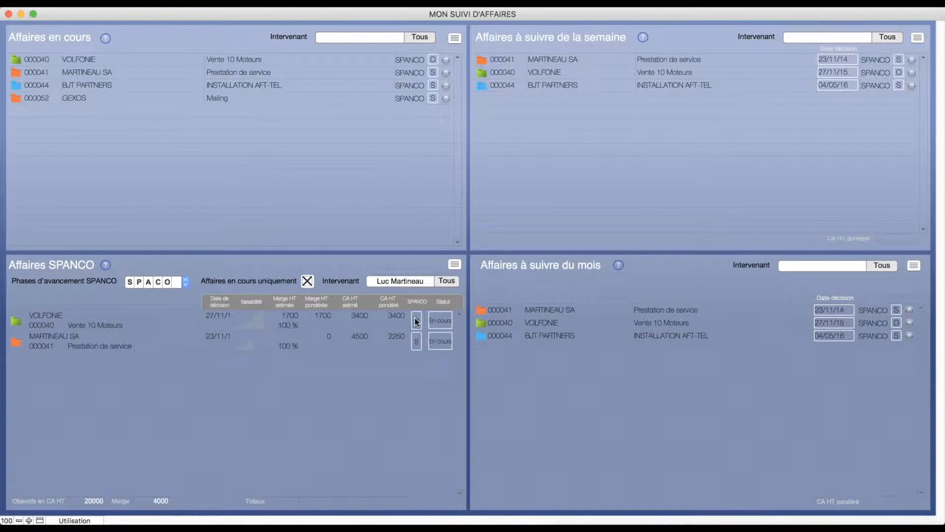
pyautogui.click(416, 321)
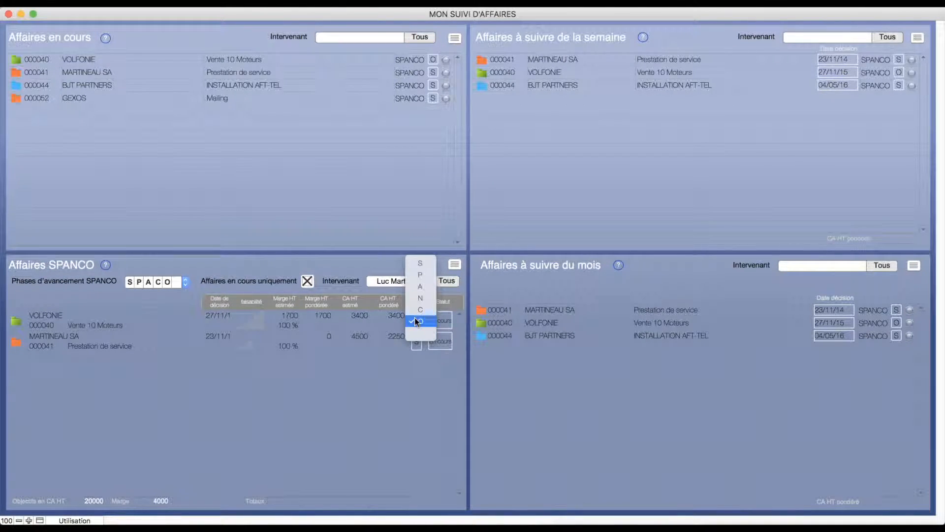
pyautogui.click(17, 323)
pyautogui.doubleClick(16, 324)
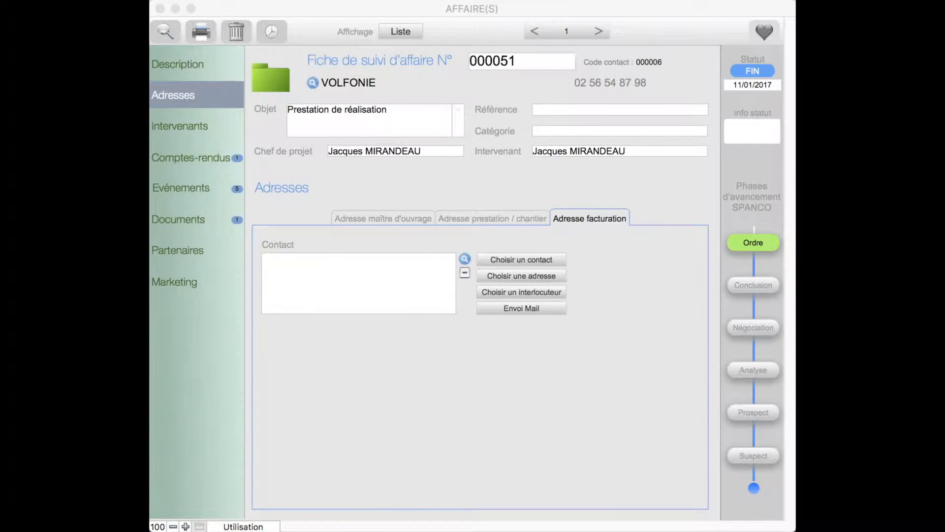
# Step: Review the maître d'ouvrage, prestation/chantier and billing addresses of the "Prestation de réalisation" affaire, as well as its participants
pyautogui.click(186, 96)
pyautogui.click(368, 217)
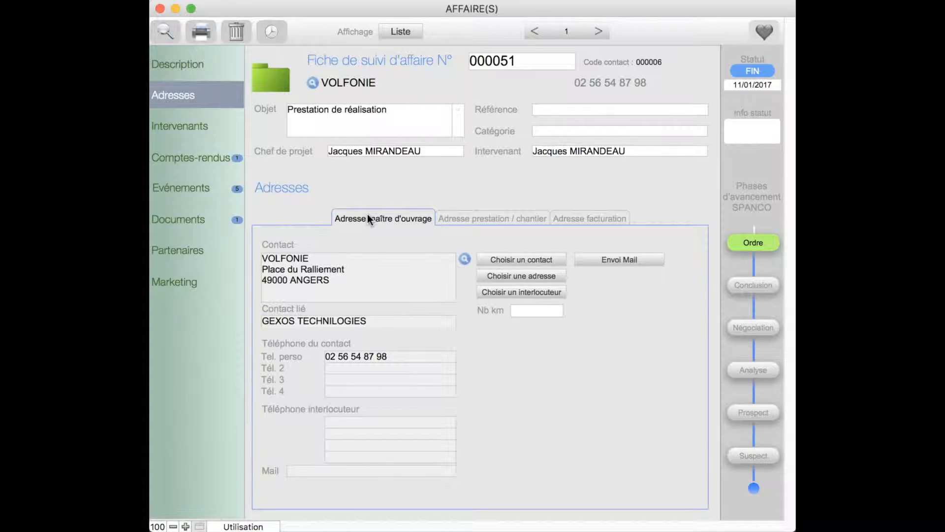
pyautogui.click(485, 217)
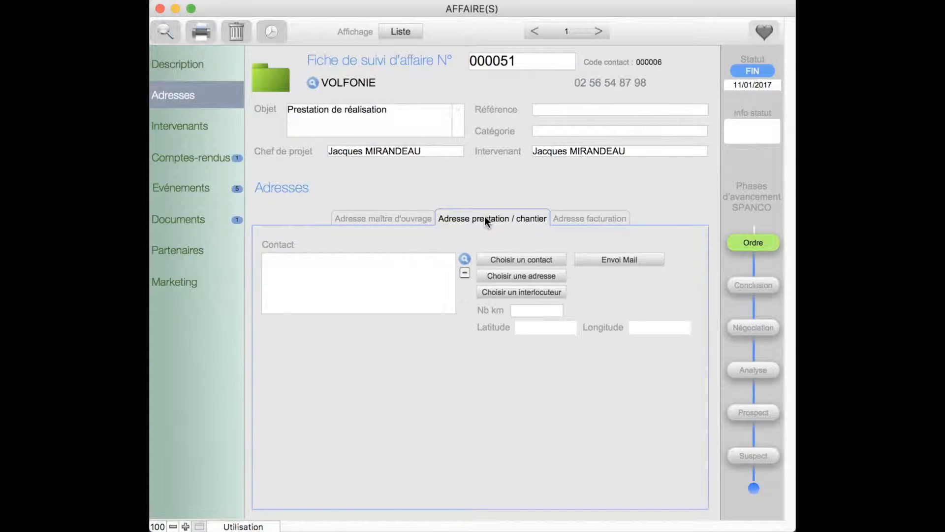
pyautogui.click(606, 219)
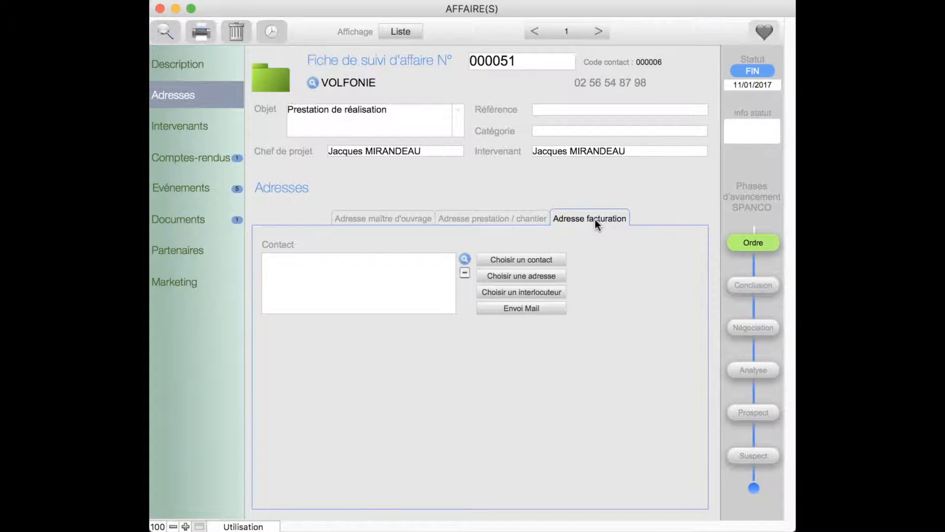
pyautogui.click(195, 128)
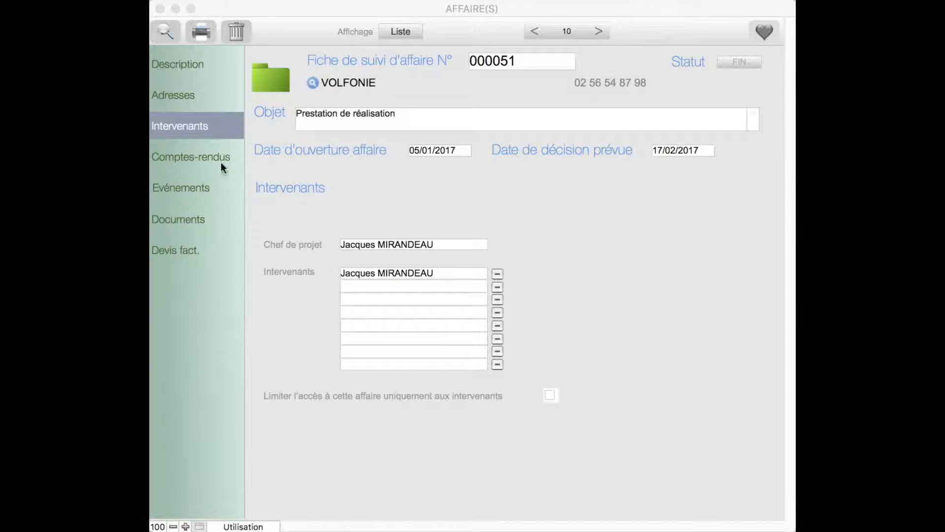
# Step: Add a compte-rendu to the "Prestation de réalisation" affaire with the text "Suite à notre entretien de ce jour..."
pyautogui.click(205, 156)
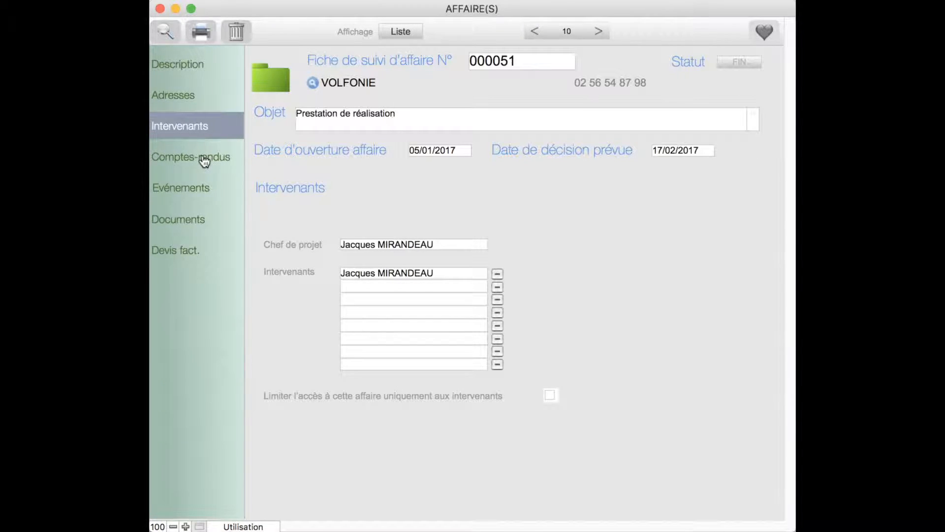
pyautogui.click(204, 158)
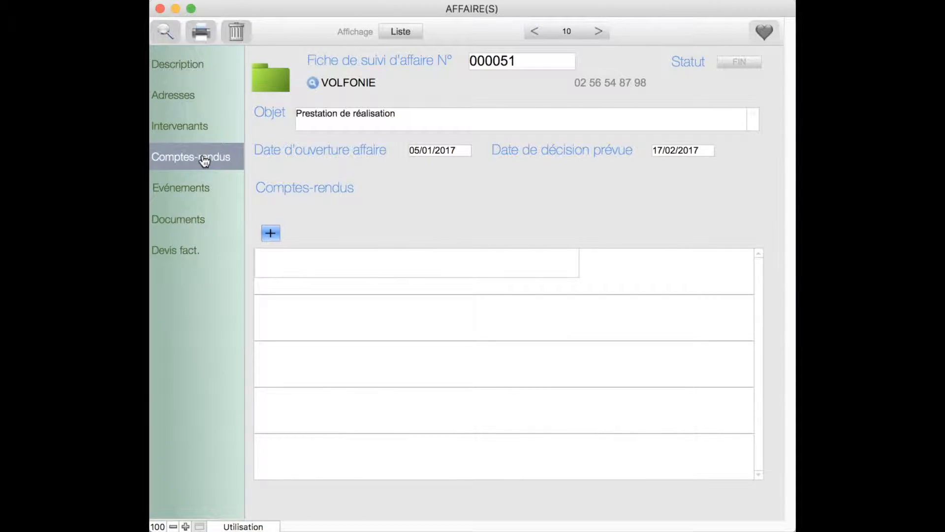
pyautogui.click(270, 233)
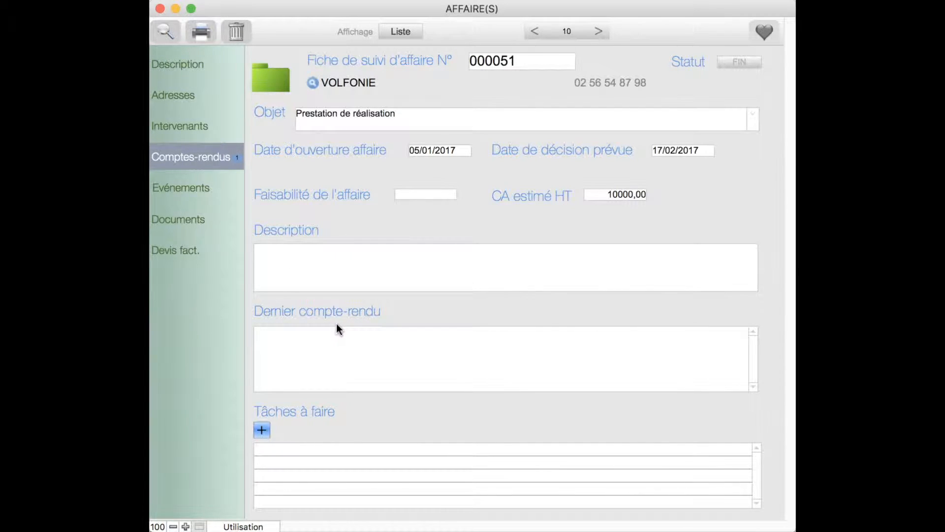
pyautogui.click(212, 157)
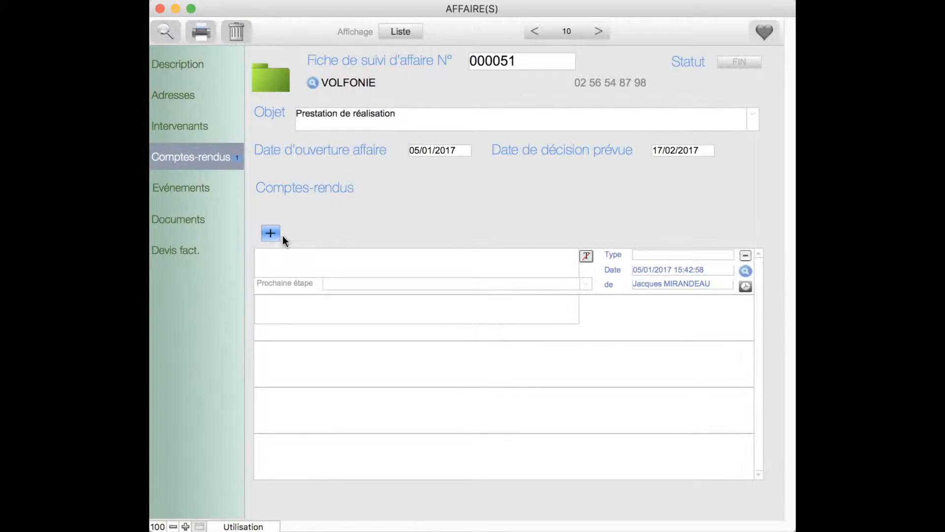
pyautogui.click(273, 251)
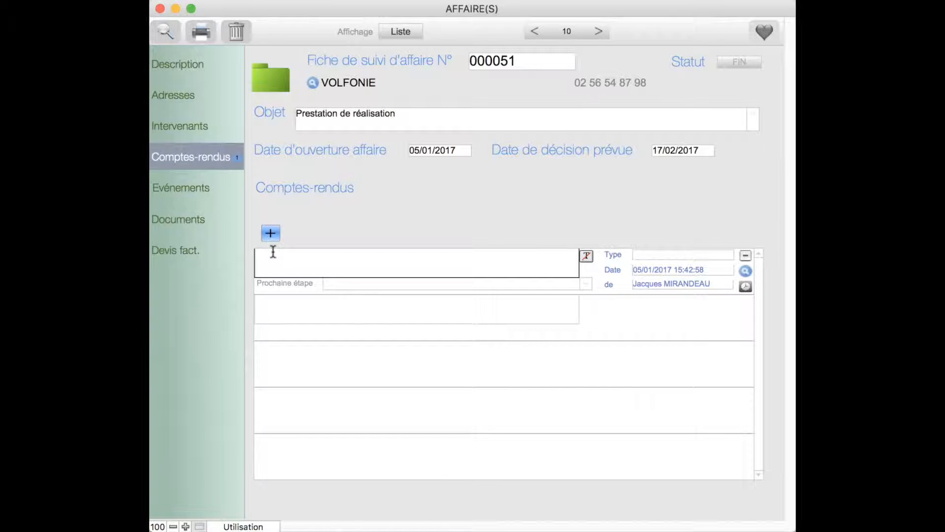
pyautogui.write('Suite à notre entretien de ce jou')
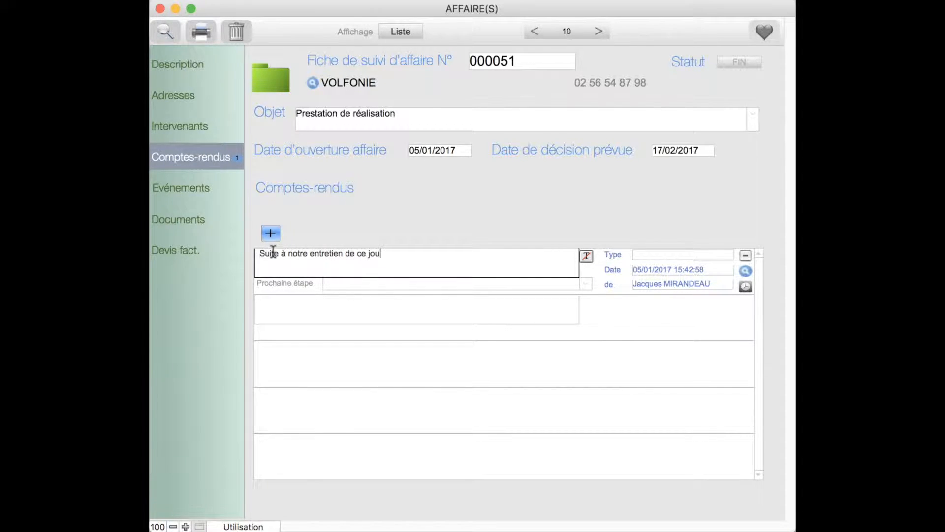
pyautogui.write('r...')
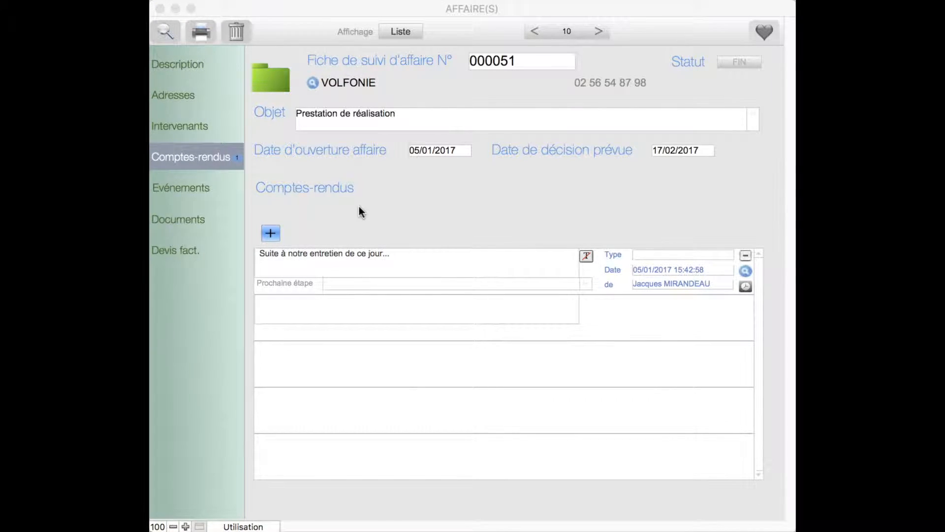
# Step: Create a task "A relancer" in the affaire's events with 26 janvier 2017 as its trigger date, and close the task record
pyautogui.click(176, 188)
pyautogui.click(177, 190)
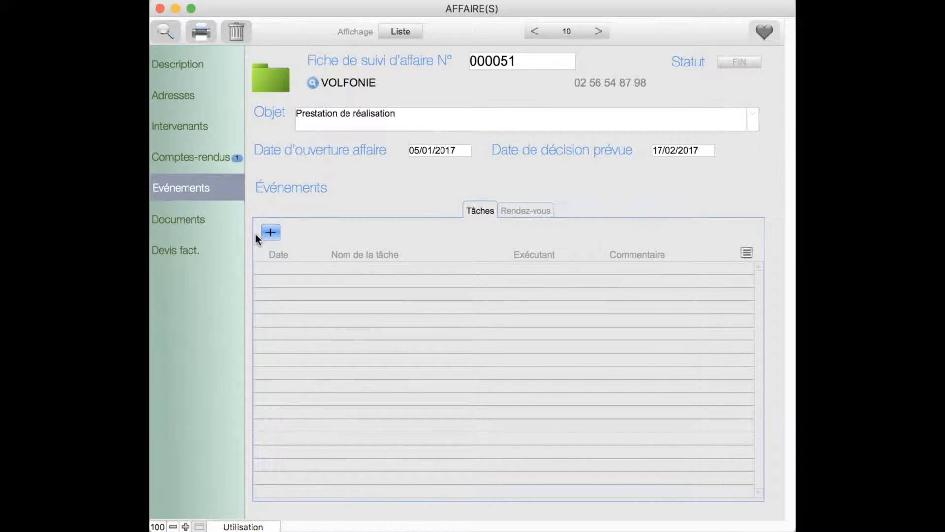
pyautogui.click(270, 235)
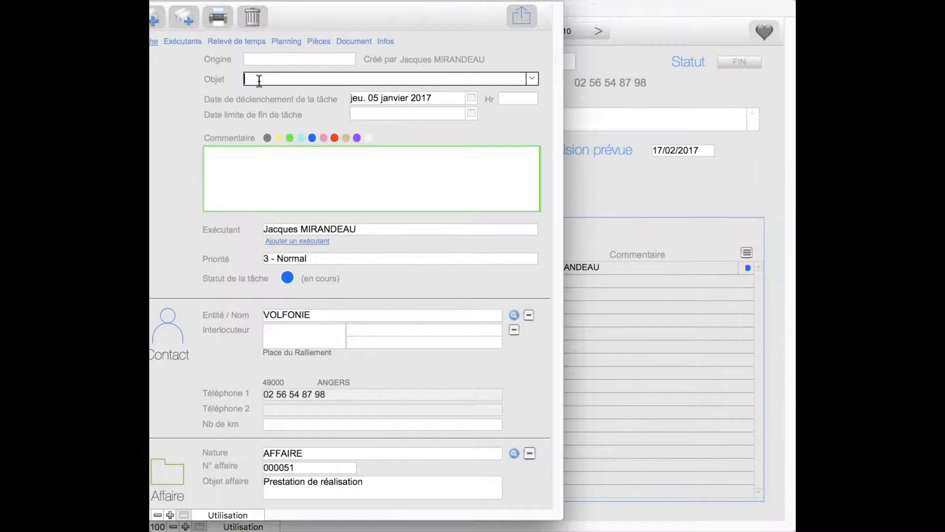
pyautogui.write('A relancer')
pyautogui.click(390, 98)
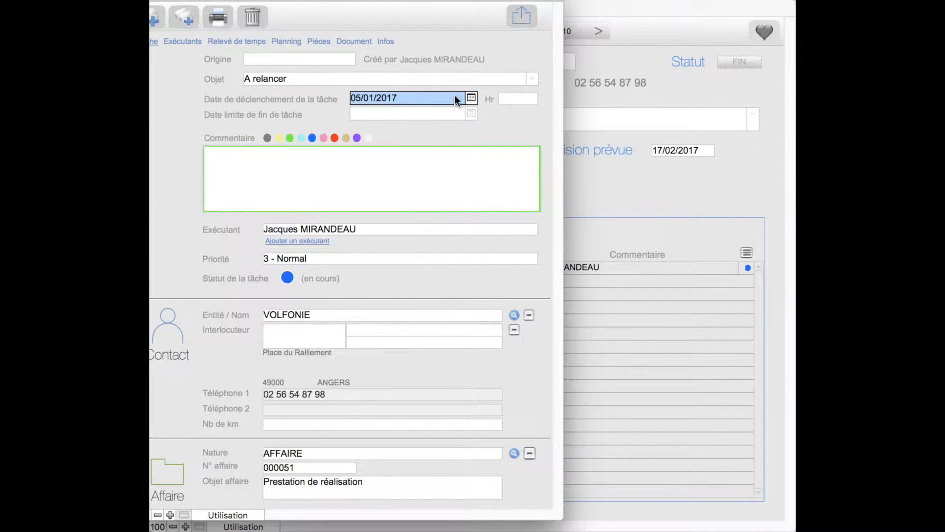
pyautogui.click(471, 98)
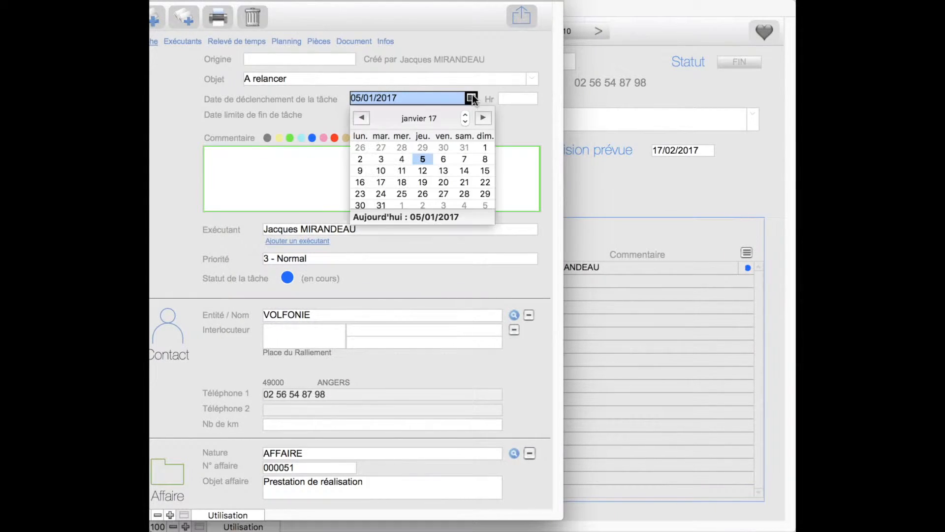
pyautogui.click(422, 194)
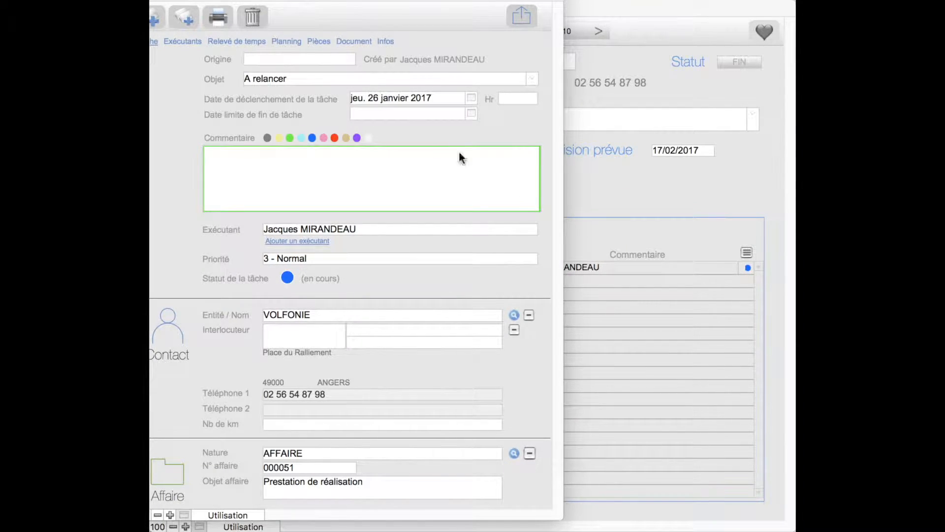
pyautogui.click(114, 1)
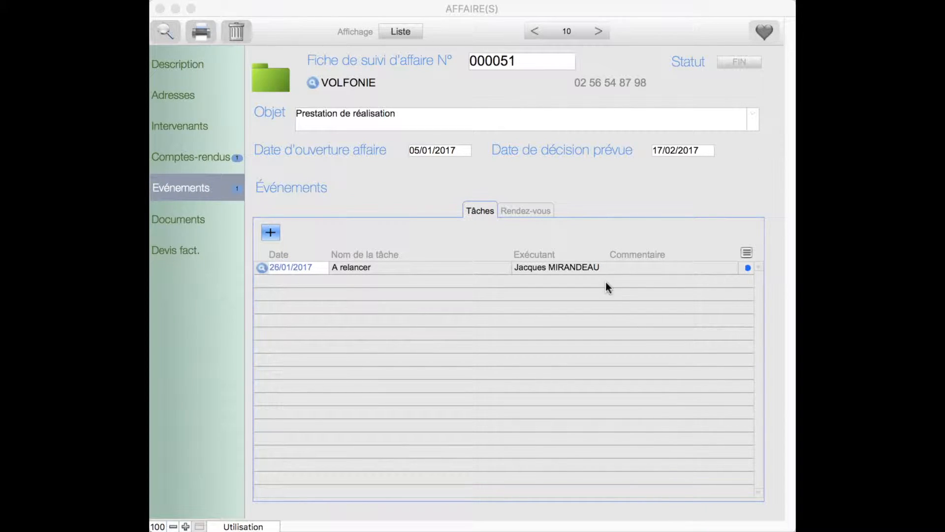
# Step: Create and validate a rendez-vous "Présentation" for the affaire on Thursday 5 January 2017 from 09:00 to 10:00
pyautogui.click(538, 210)
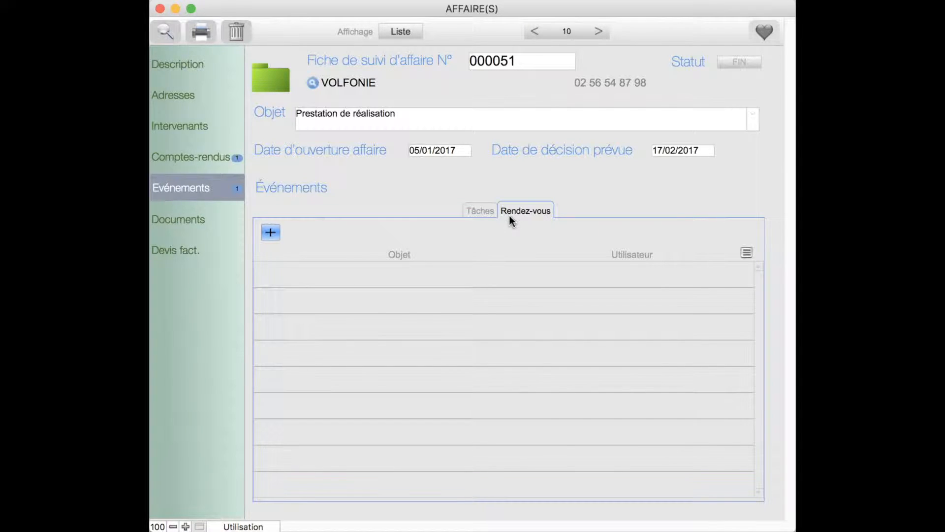
pyautogui.click(270, 233)
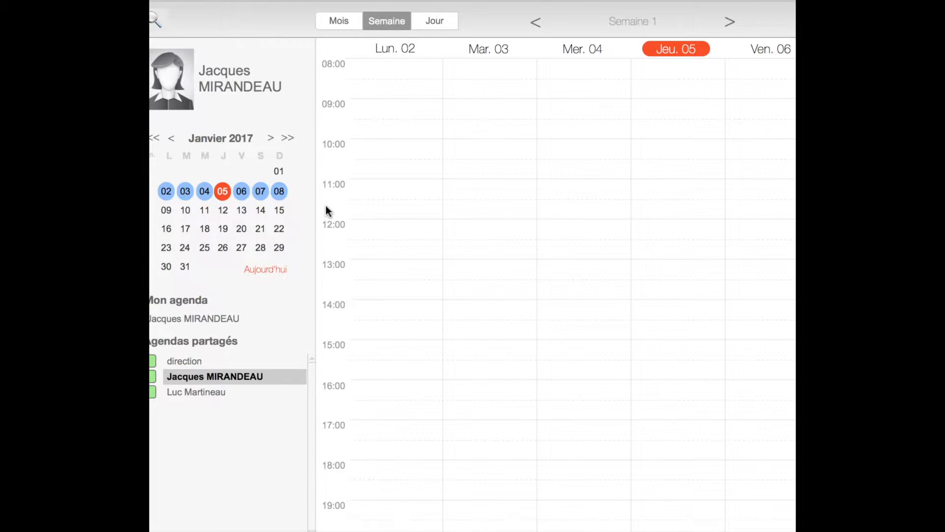
pyautogui.doubleClick(651, 102)
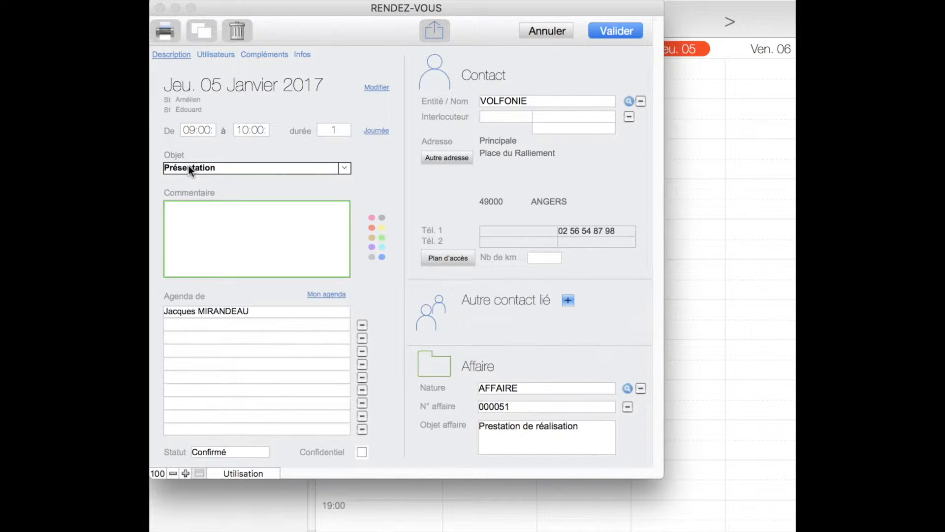
pyautogui.click(609, 31)
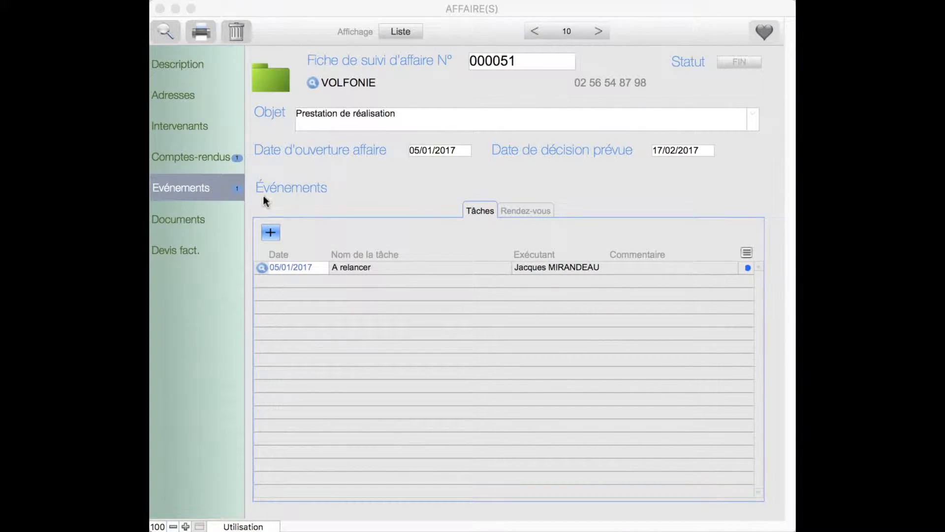
# Step: Open the affaire's documents list and start adding a document
pyautogui.click(183, 220)
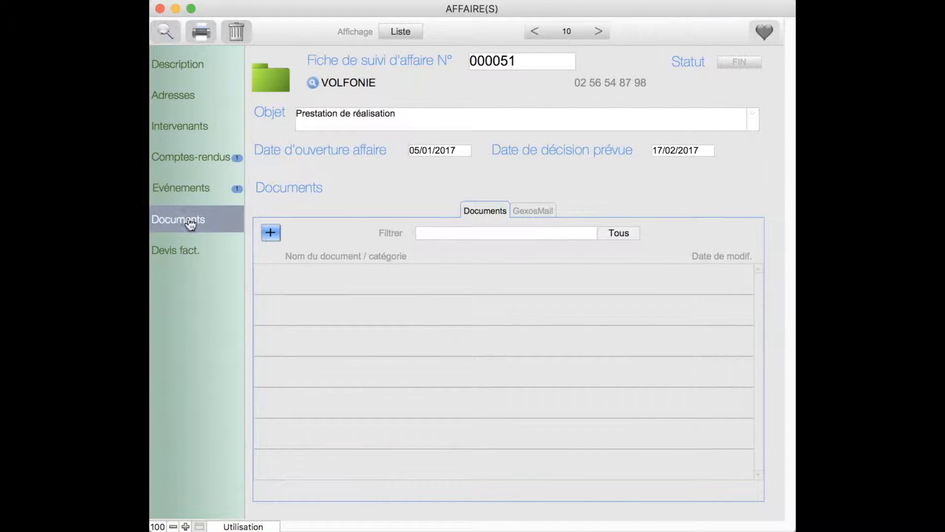
pyautogui.click(272, 232)
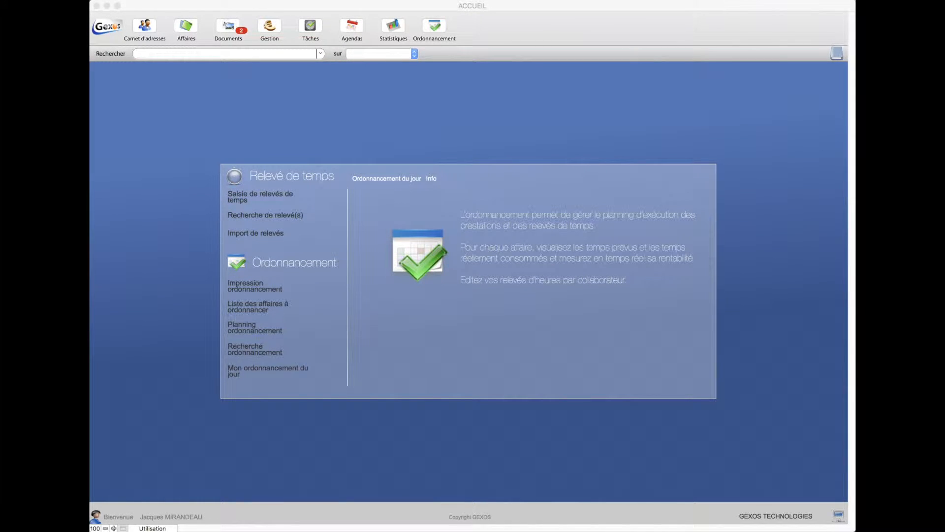
# Step: Open the weekly planning of the Ordonnancement module and reposition its window
pyautogui.click(432, 29)
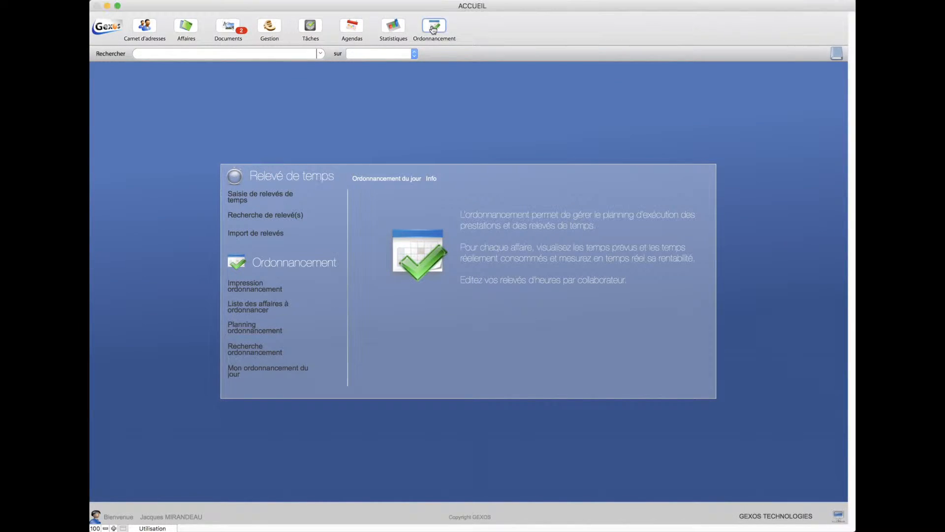
pyautogui.click(433, 29)
pyautogui.click(433, 29)
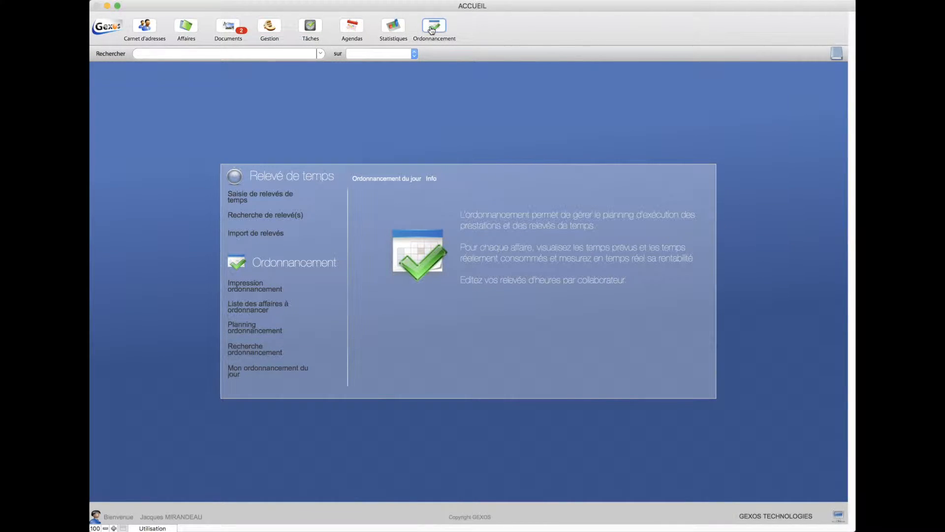
pyautogui.click(251, 328)
pyautogui.moveTo(589, 4); pyautogui.dragTo(357, 2)
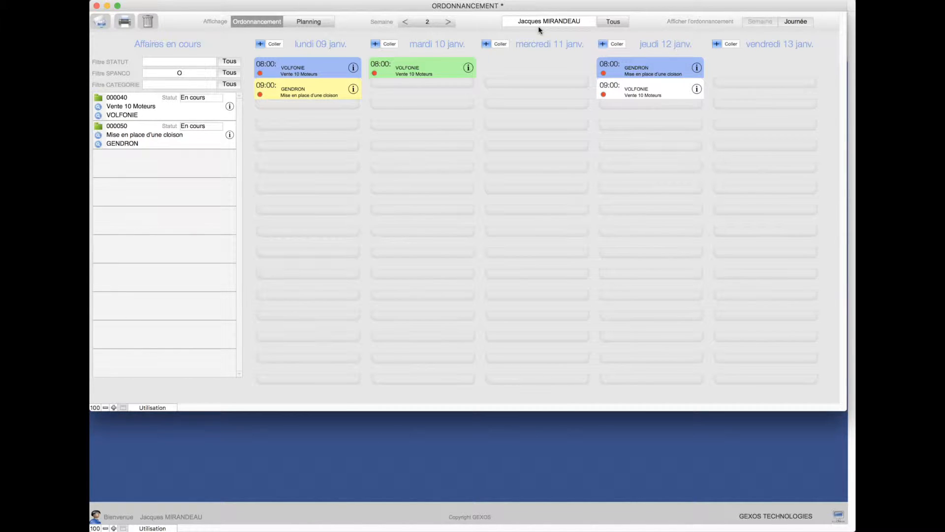
# Step: Schedule the "Mise en place d'une cloison" affaire on Wednesday 11 January and select the new planning entry
pyautogui.click(132, 141)
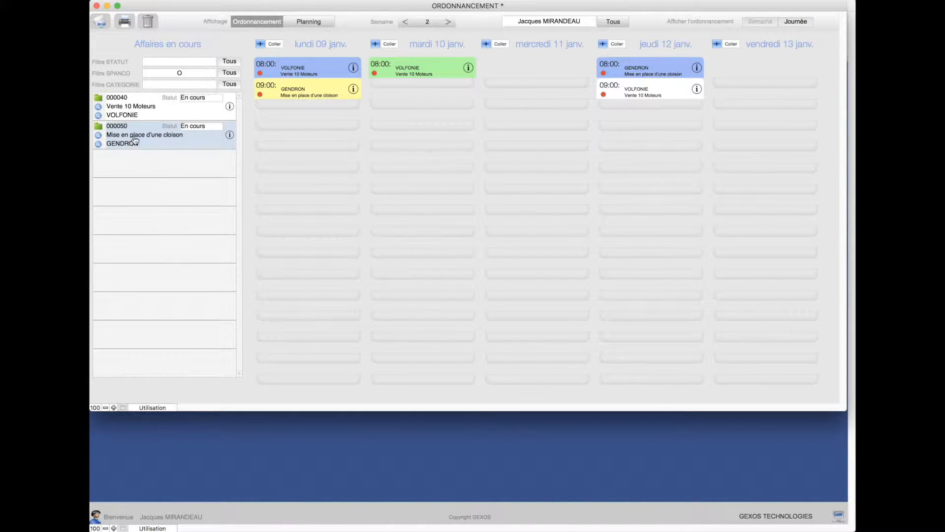
pyautogui.click(486, 45)
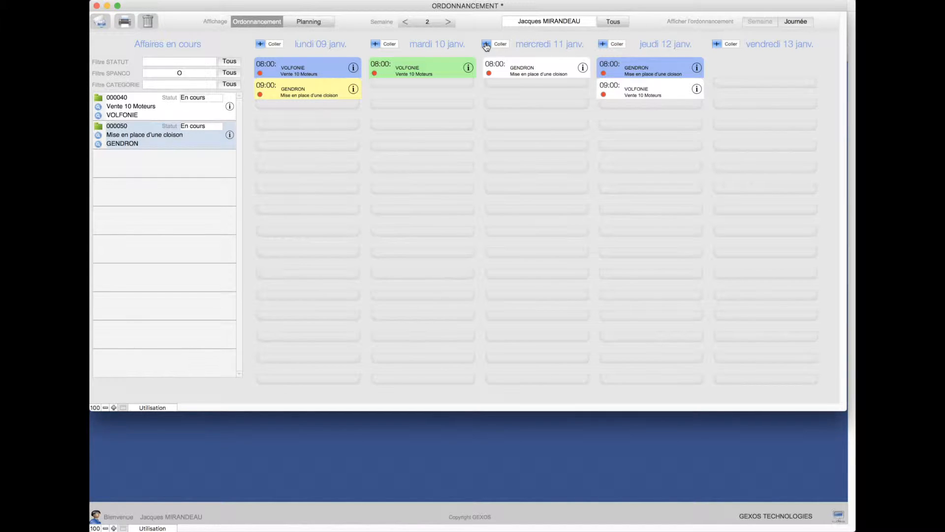
pyautogui.click(519, 72)
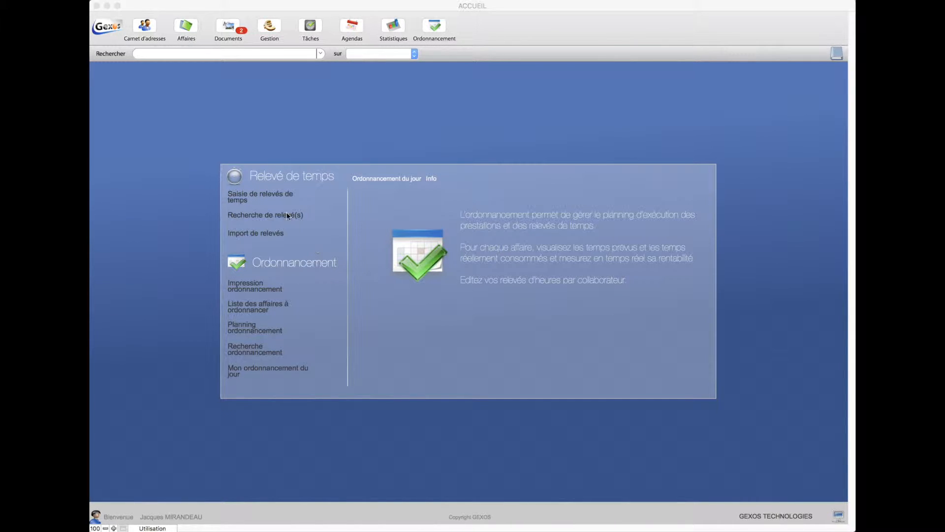
# Step: Create a new relevé de temps and link it to VOLFONIE's "Prestation de réalisation" affaire
pyautogui.click(253, 193)
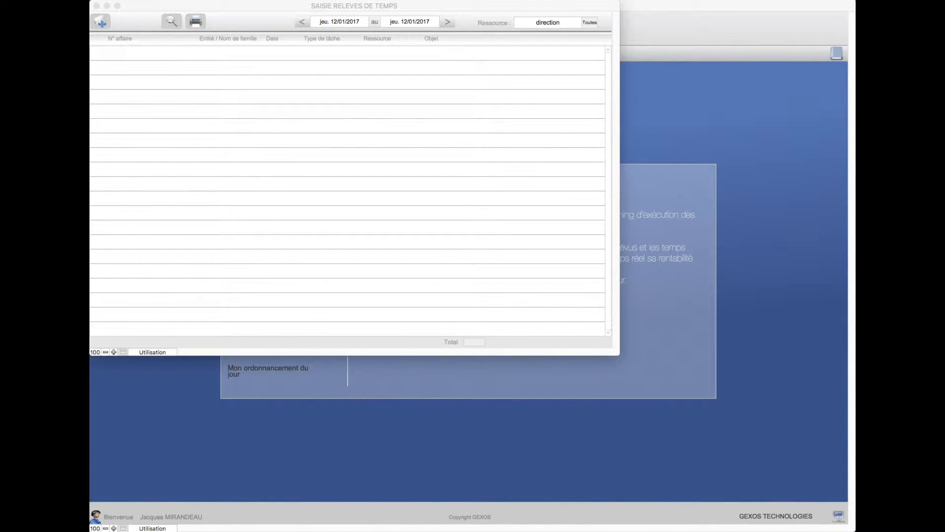
pyautogui.click(100, 22)
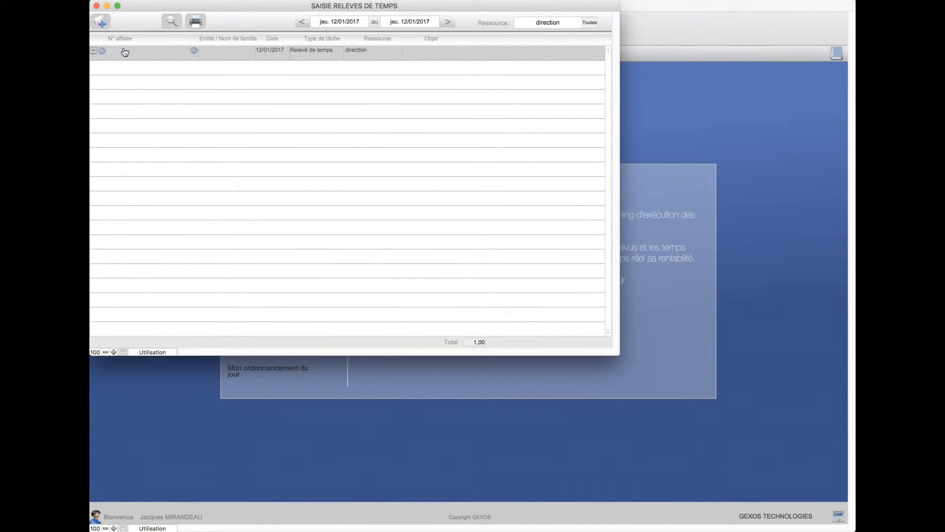
pyautogui.click(126, 53)
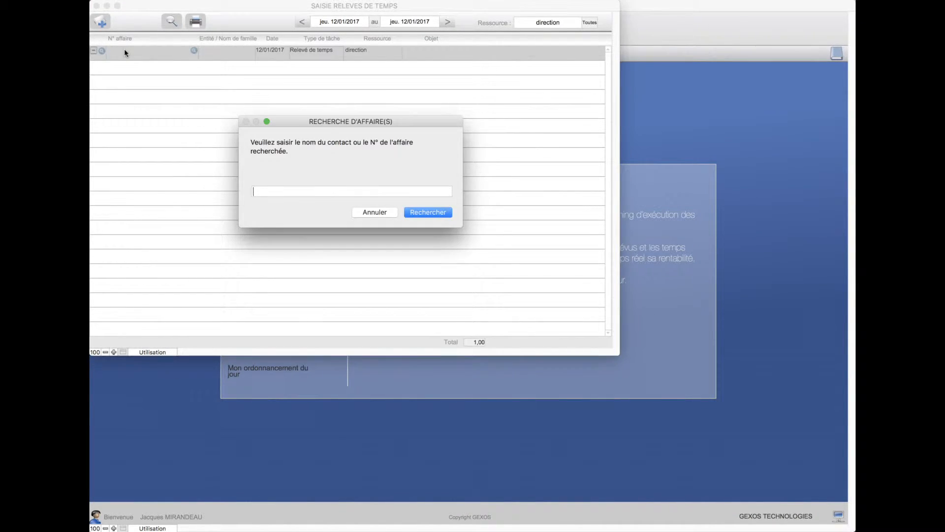
pyautogui.press('Return')
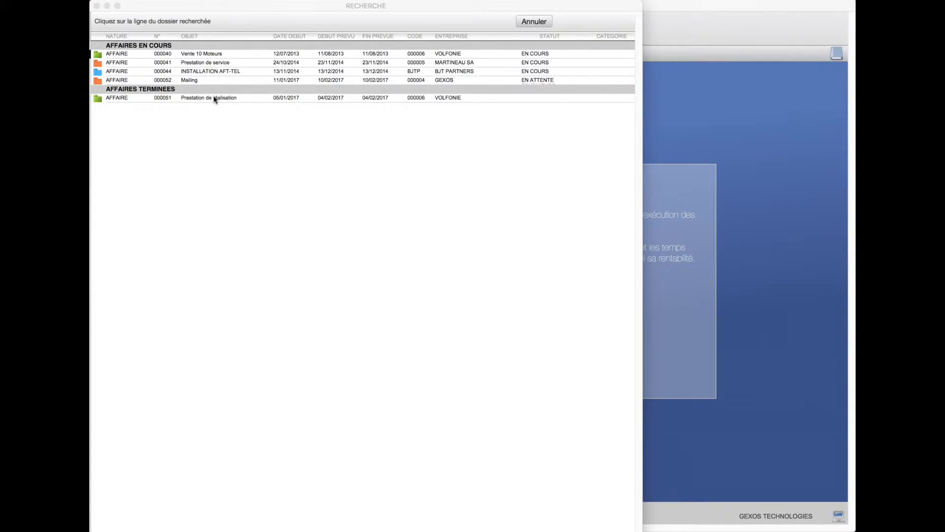
pyautogui.click(210, 99)
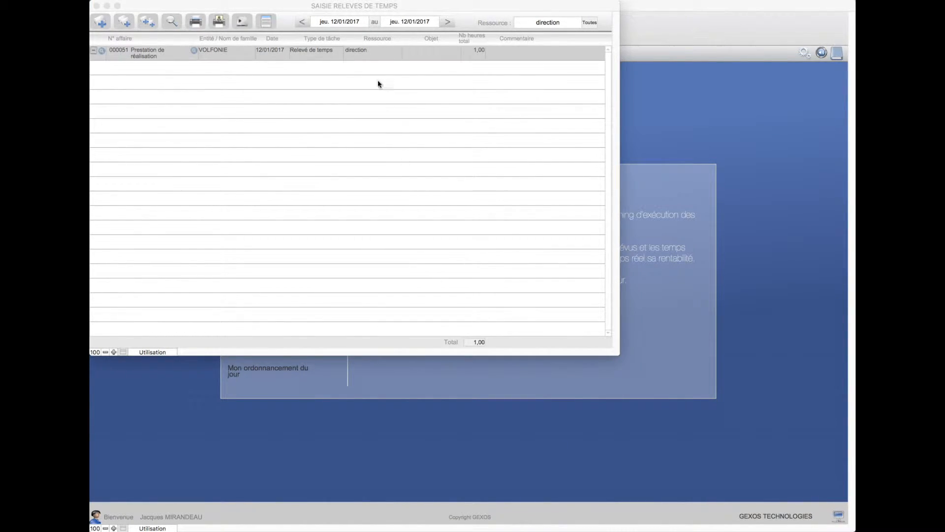
# Step: Assign the relevé de temps to the affaire's chef de projet as resource and set the total hours to 3
pyautogui.click(357, 49)
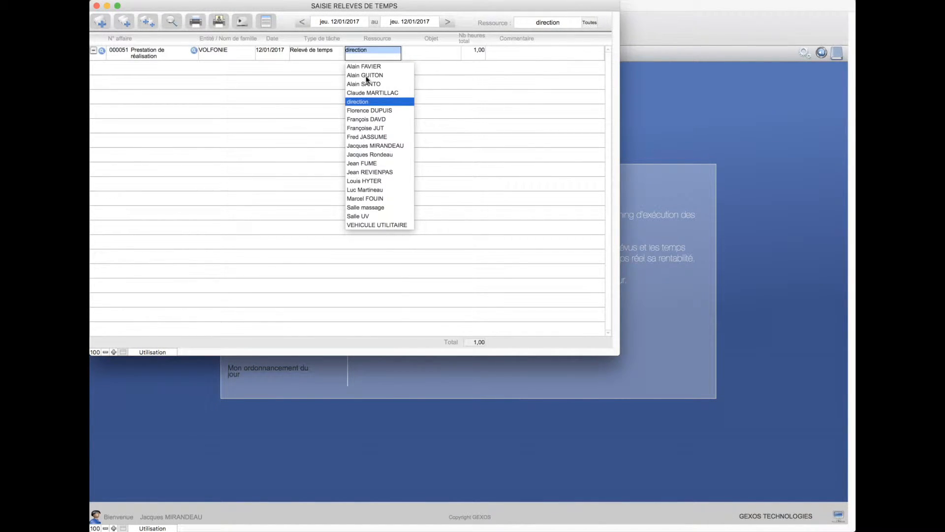
pyautogui.click(372, 147)
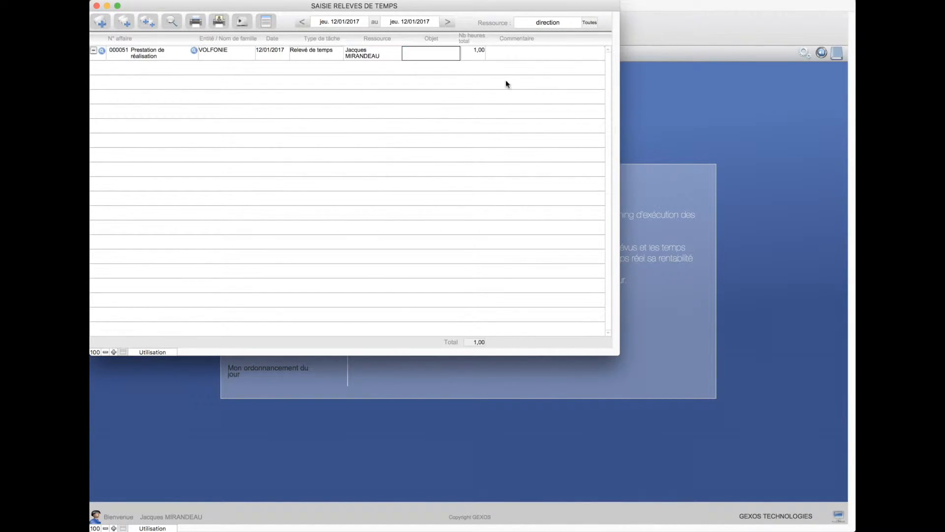
pyautogui.click(472, 51)
pyautogui.write('3')
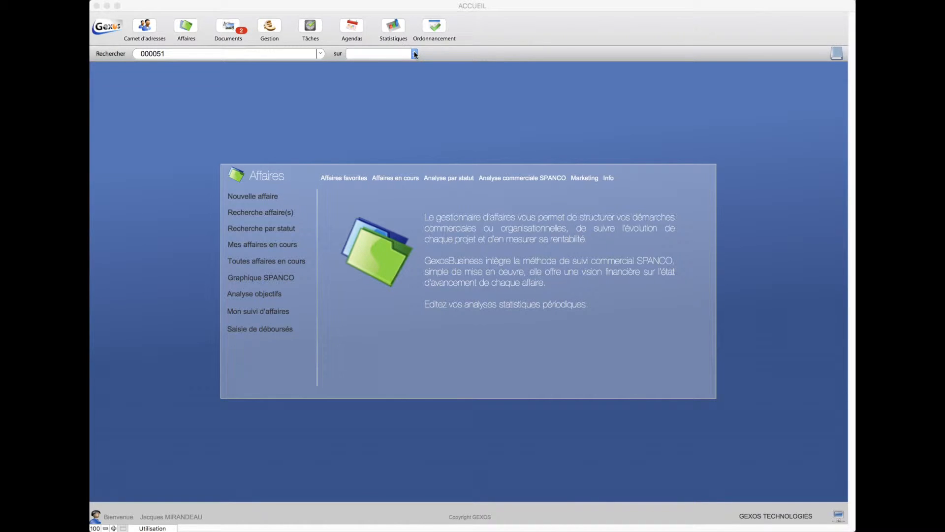
# Step: Search the affaires for the number already entered to open VOLFONIE's "Prestation de réalisation" record
pyautogui.click(395, 56)
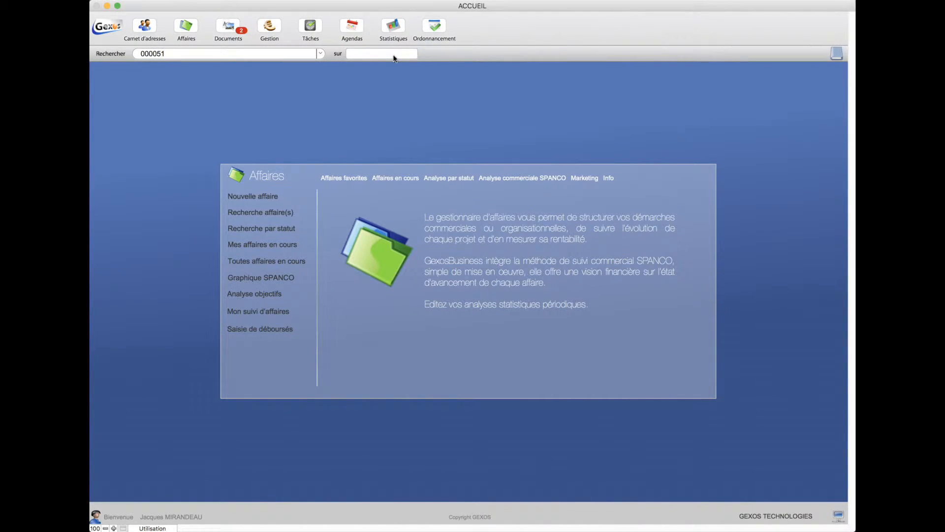
pyautogui.click(394, 55)
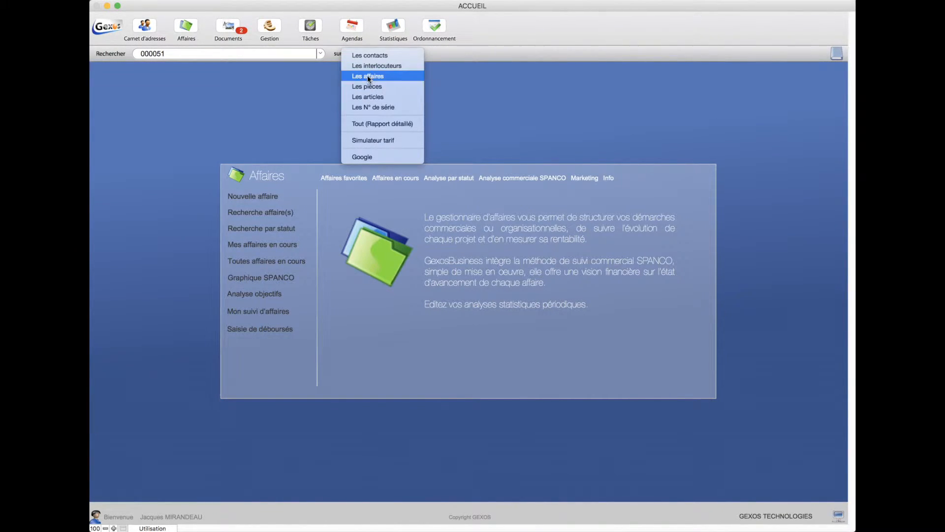
pyautogui.click(368, 77)
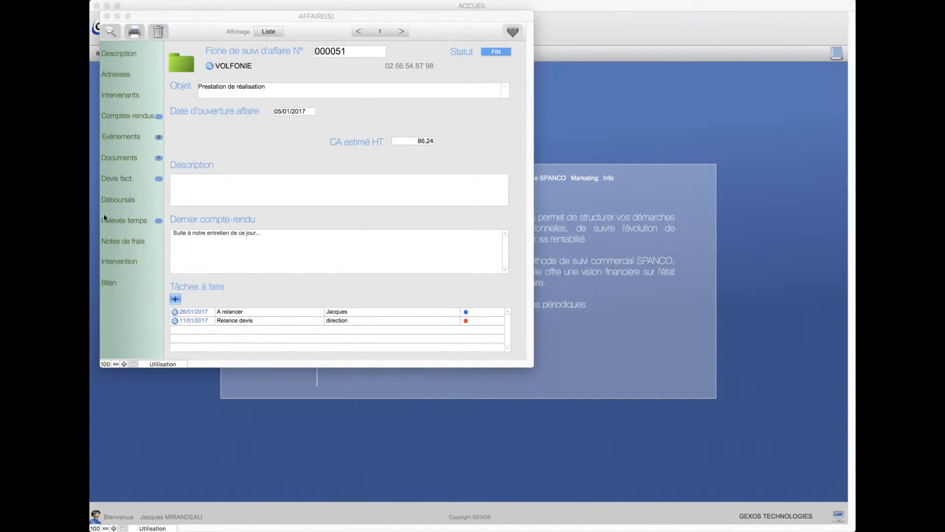
# Step: Add a déboursé to the "Prestation de réalisation" affaire with the désignation "Location de matériel"
pyautogui.click(121, 200)
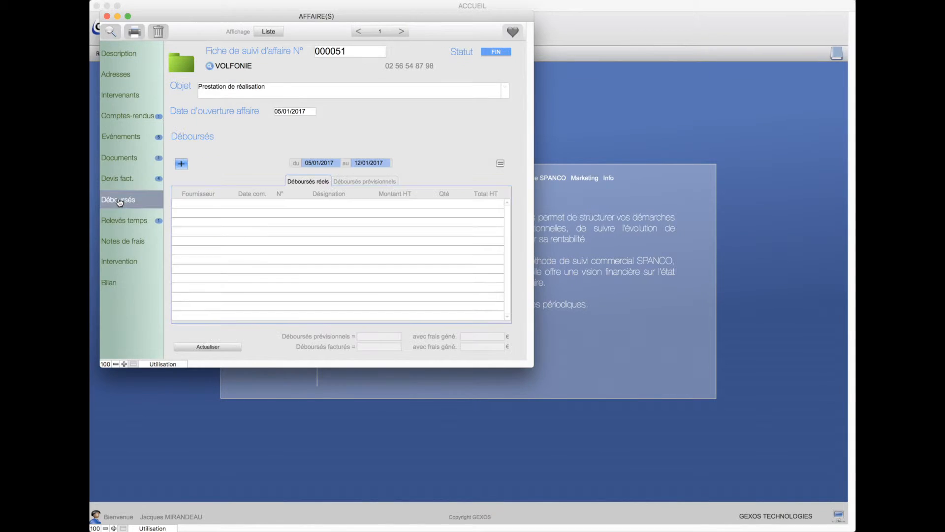
pyautogui.click(181, 163)
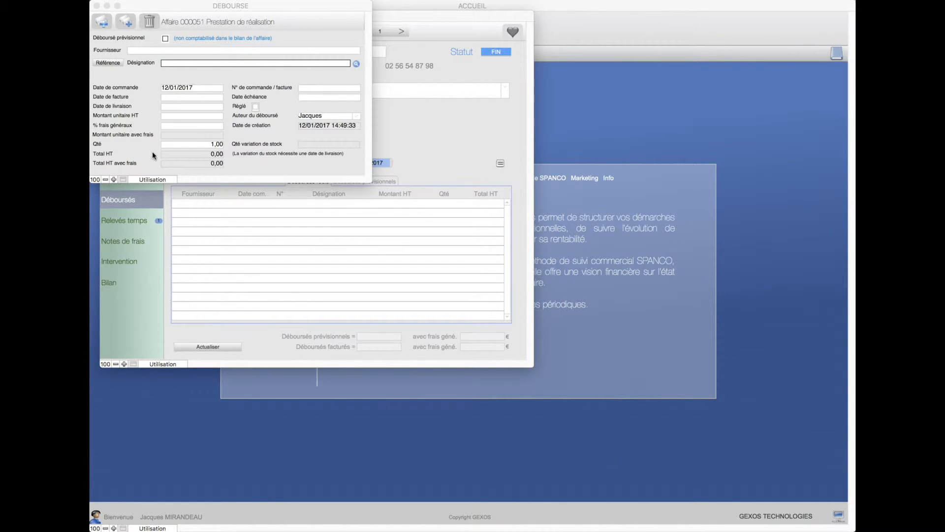
pyautogui.click(170, 62)
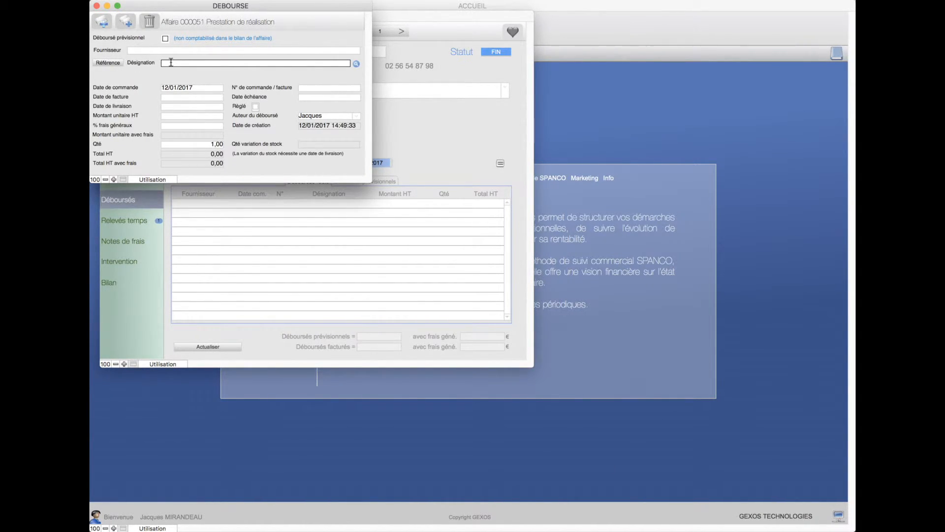
pyautogui.write('Location de matériel')
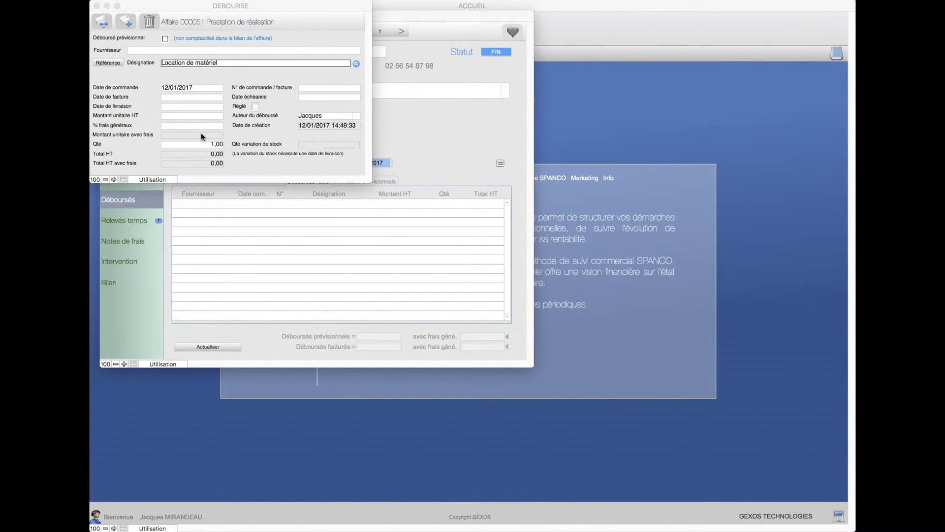
# Step: Set the déboursé's invoice date to 12/01/2017 and its montant unitaire HT to 150, and close the record
pyautogui.click(167, 101)
pyautogui.click(167, 98)
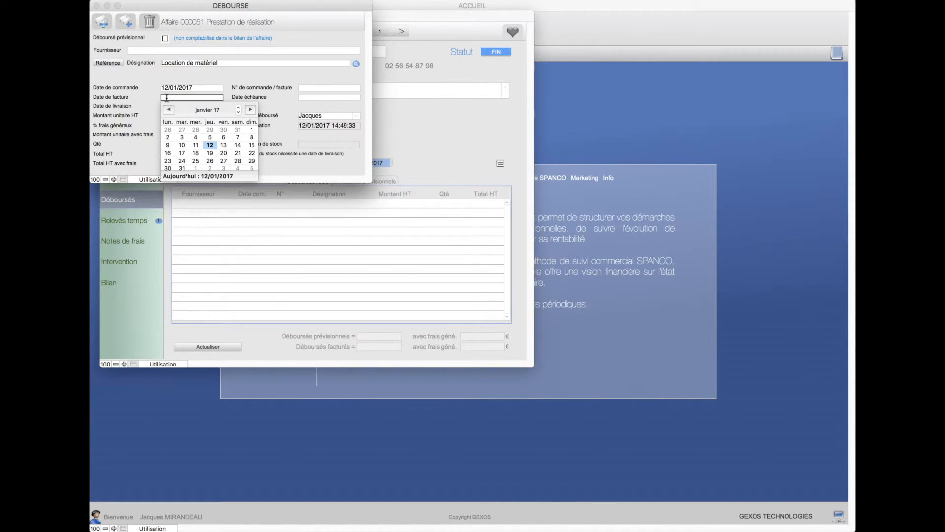
pyautogui.click(209, 146)
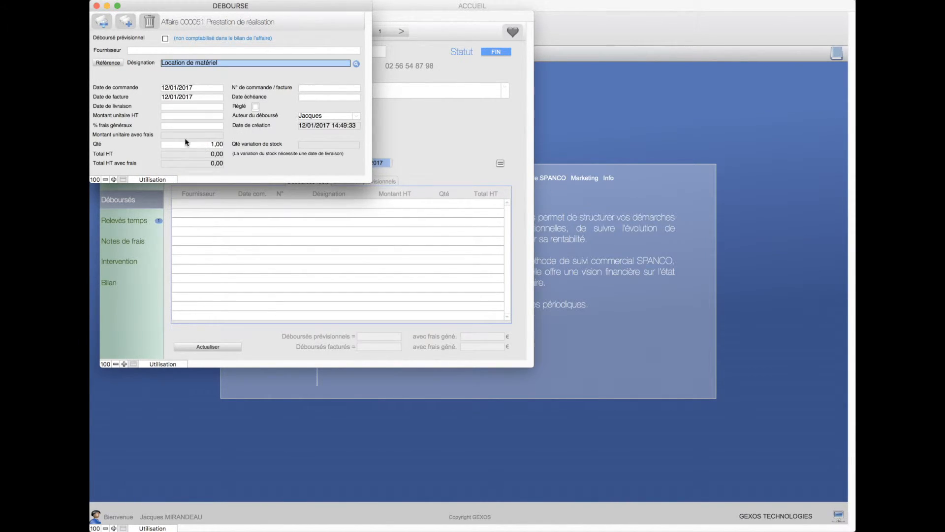
pyautogui.click(167, 116)
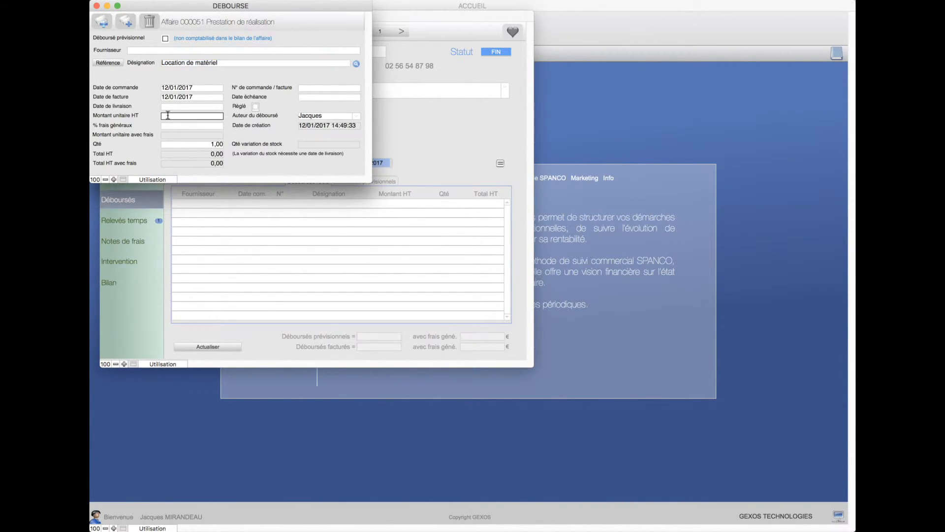
pyautogui.write('150')
pyautogui.click(97, 5)
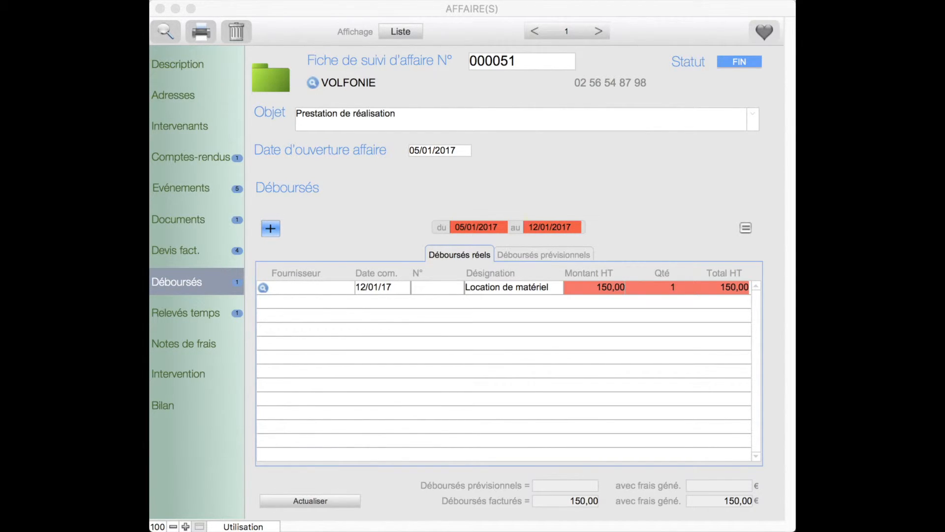
# Step: Display the affaire's relevés de temps and its notes de frais
pyautogui.click(173, 313)
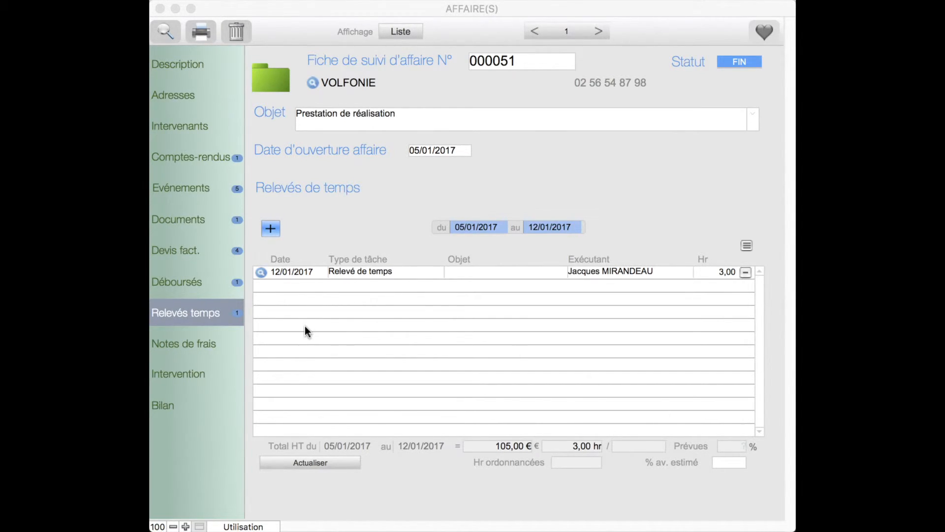
pyautogui.click(172, 347)
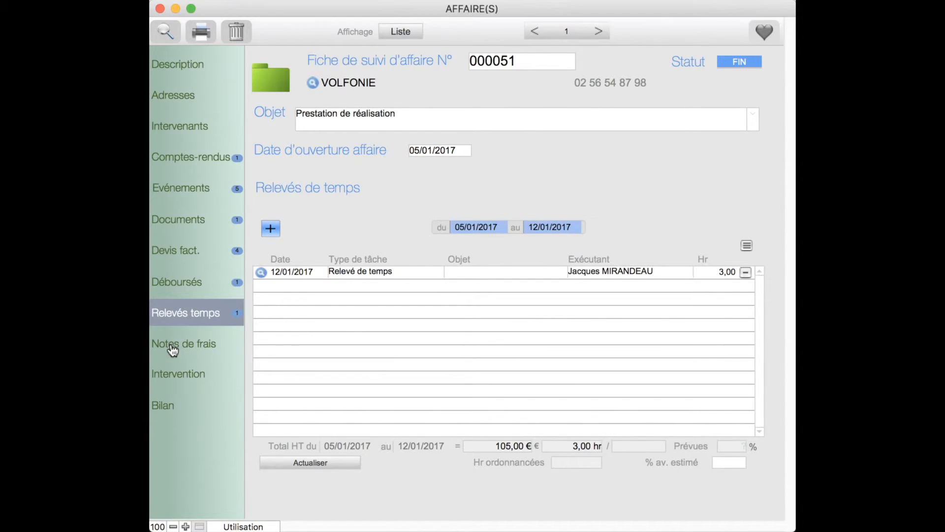
pyautogui.click(171, 348)
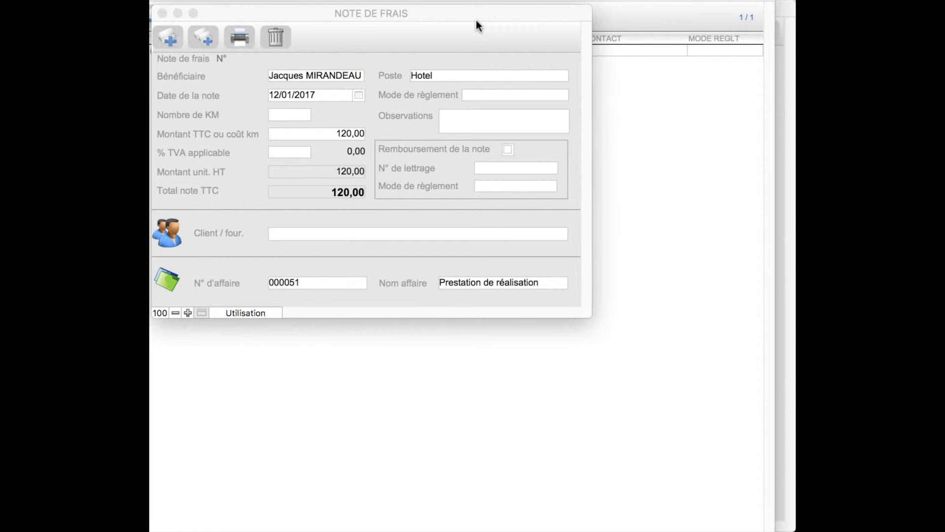
# Step: View the poste choices of the Hotel note de frais, and close the note and the notes list
pyautogui.click(479, 20)
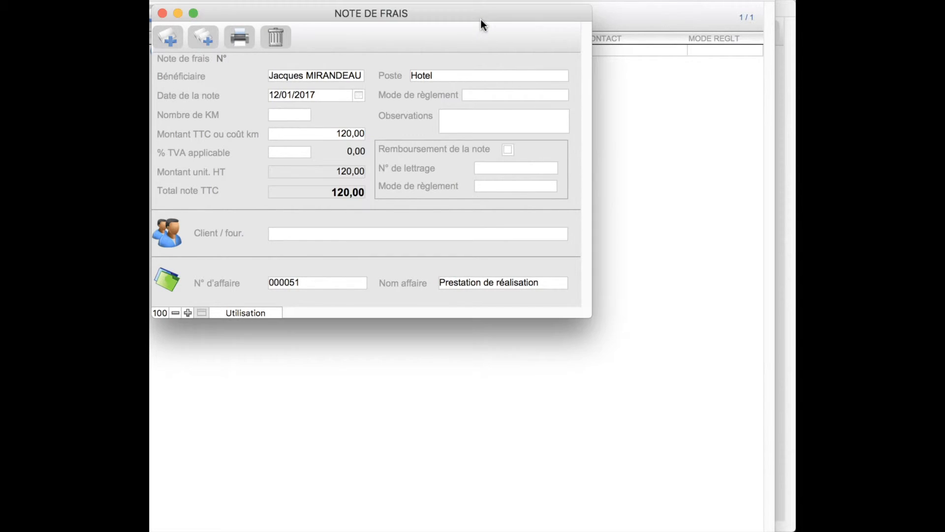
pyautogui.click(452, 75)
pyautogui.click(452, 77)
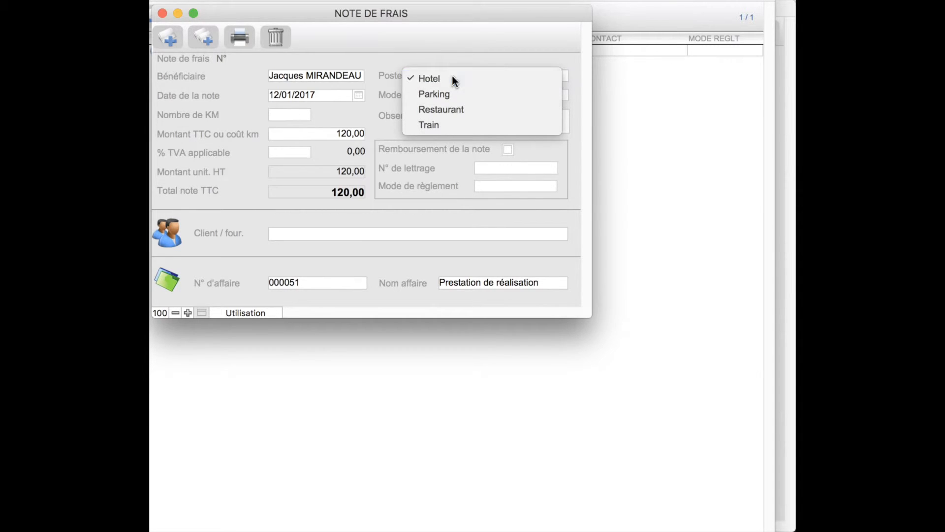
pyautogui.click(162, 14)
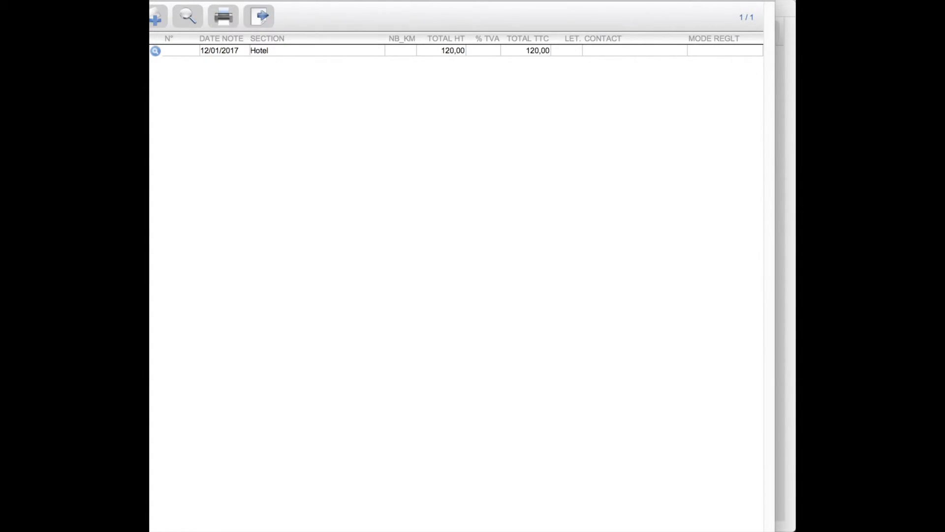
pyautogui.press('super+w')
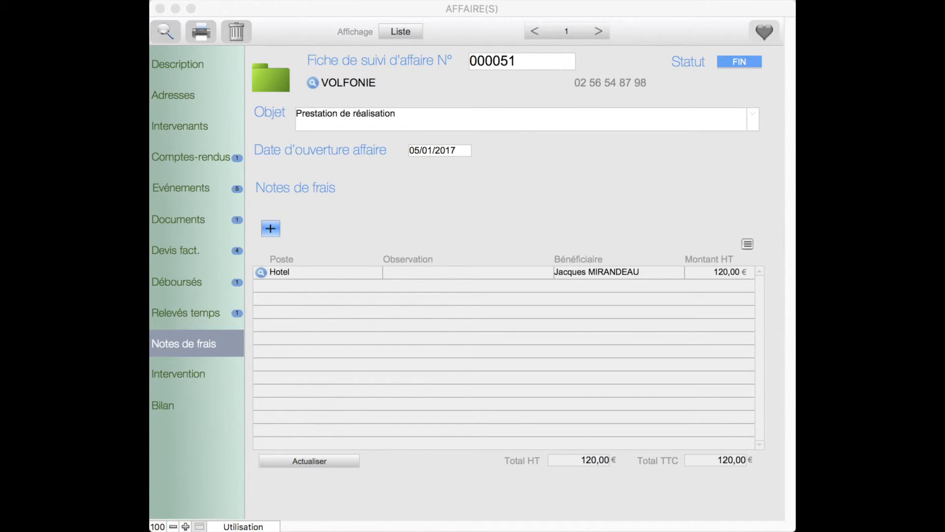
# Step: Open the affaire's Bilan and toggle the inclusion of relevés de temps in the expenses
pyautogui.click(163, 406)
pyautogui.click(164, 407)
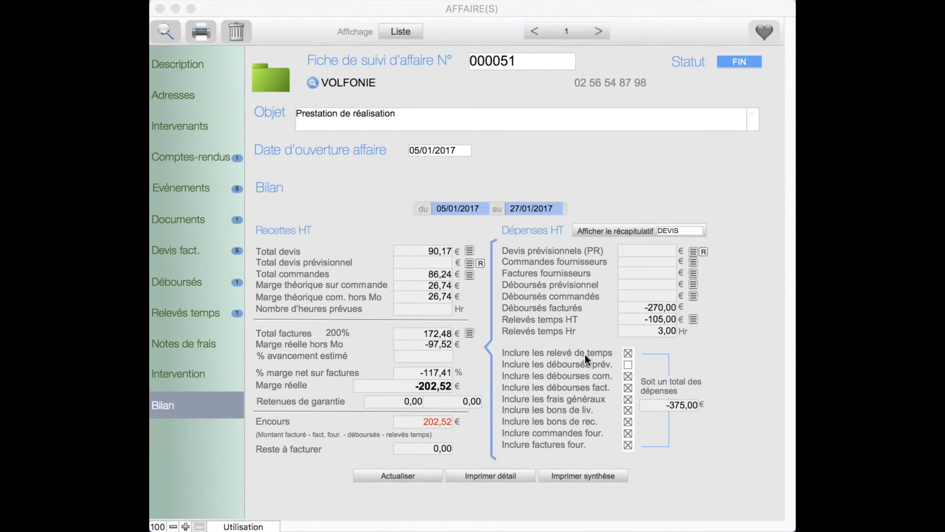
pyautogui.click(628, 354)
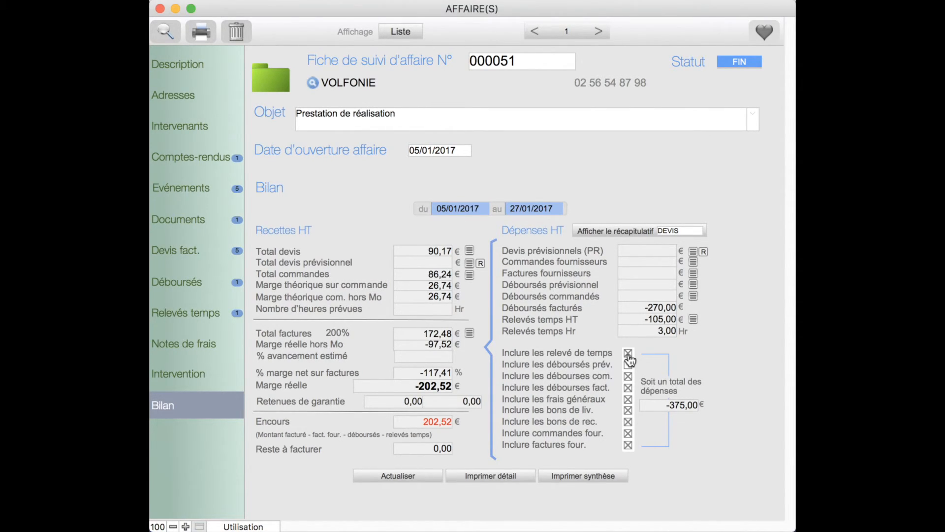
pyautogui.click(629, 356)
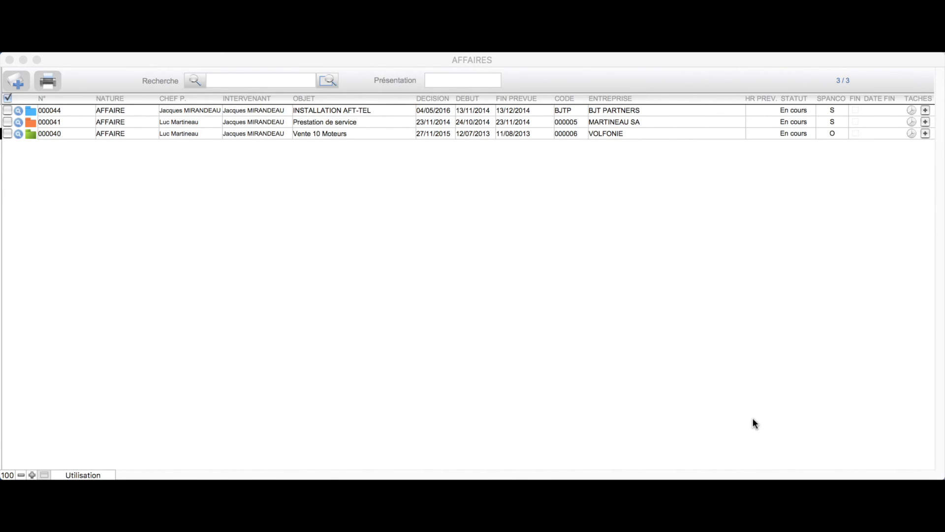
# Step: Switch the presentation of the affaires list to Bilan
pyautogui.click(467, 80)
pyautogui.click(468, 80)
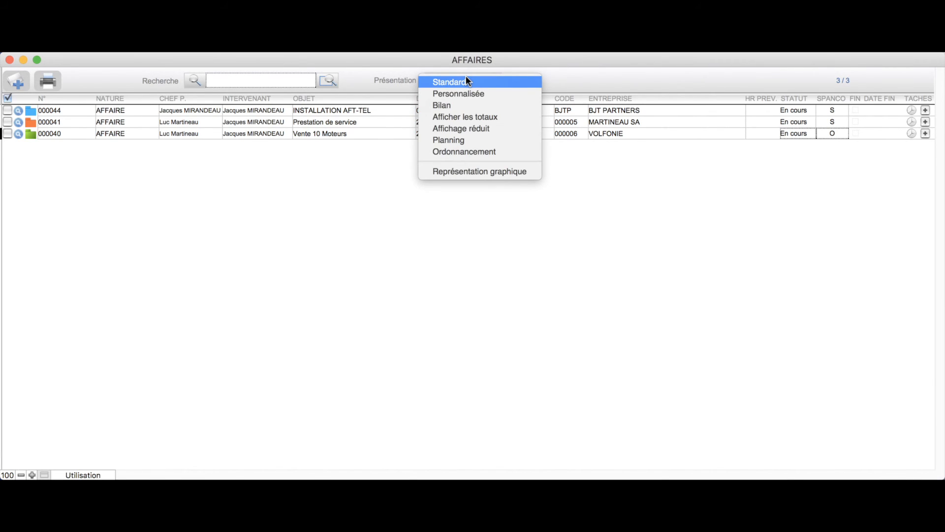
pyautogui.click(447, 105)
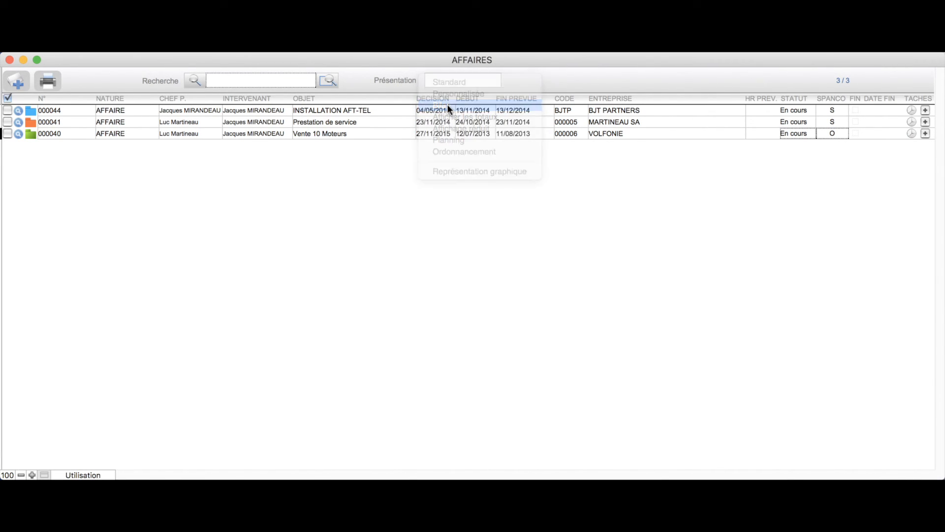